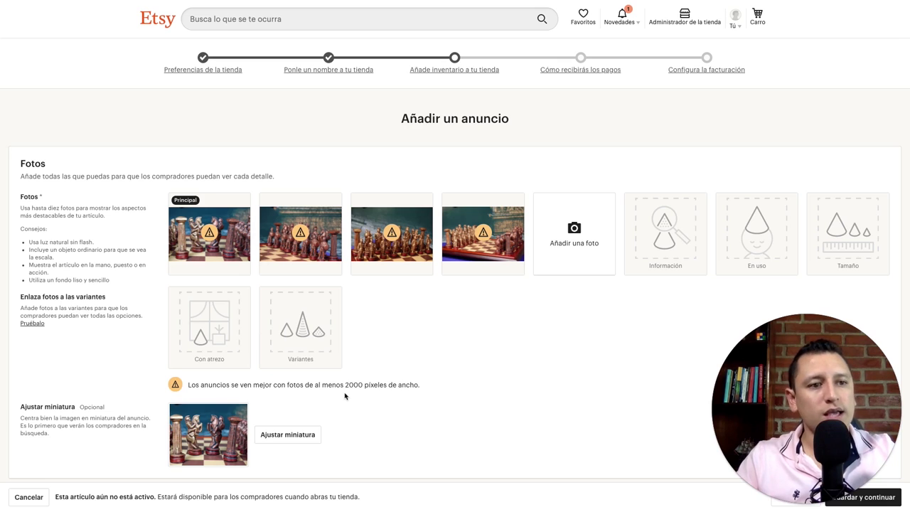
Review the photo, thumbnail and video sections of the new listing down to the listing information.
scroll(346, 393, "down", 2)
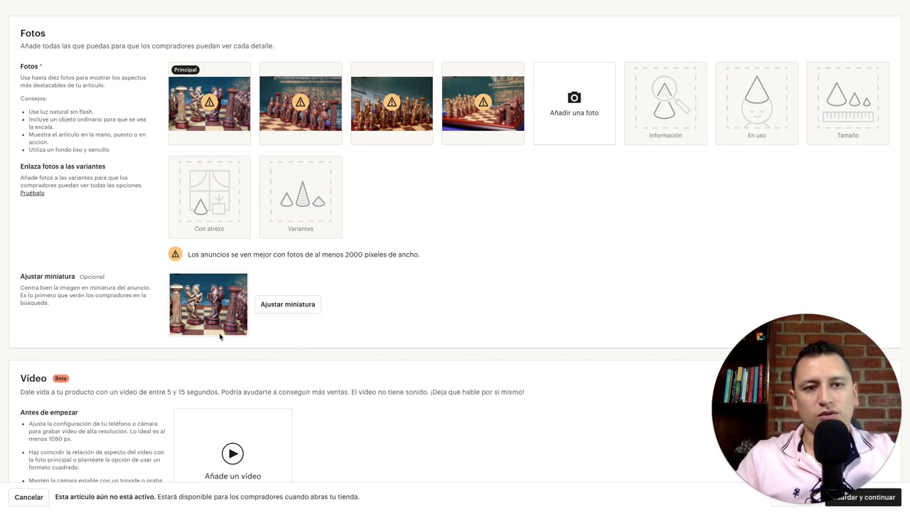
scroll(289, 348, "down", 1)
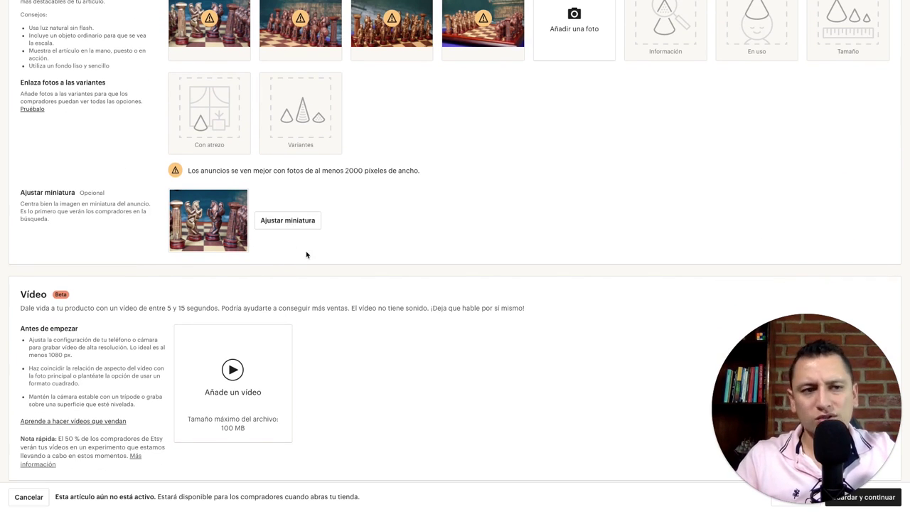
scroll(321, 330, "down", 1)
scroll(323, 332, "down", 1)
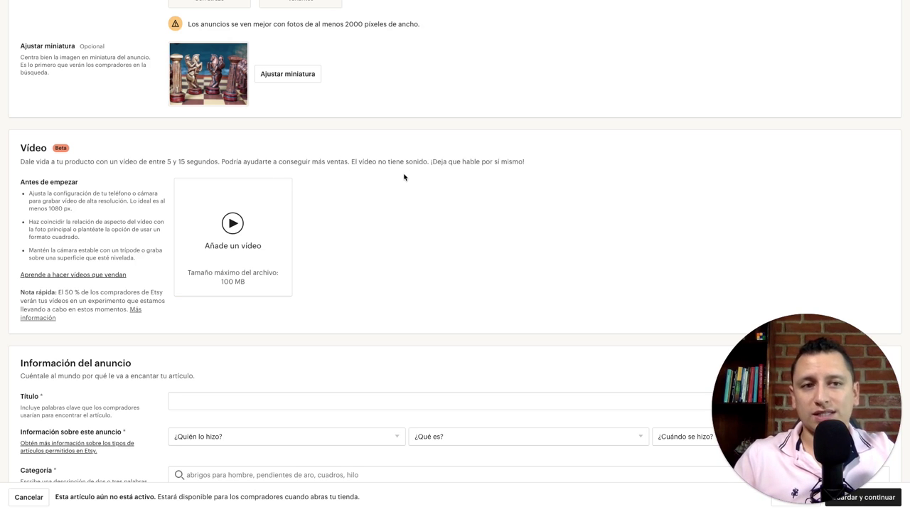
scroll(377, 260, "down", 2)
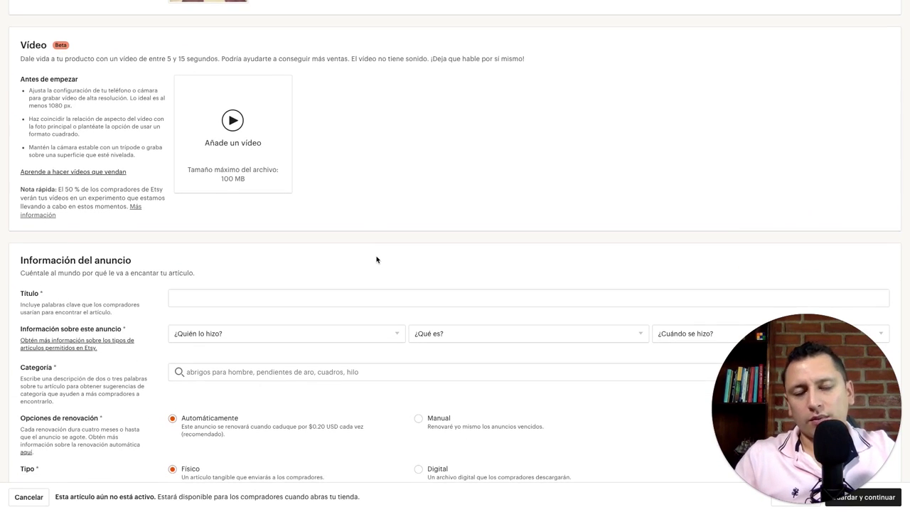
scroll(377, 260, "down", 2)
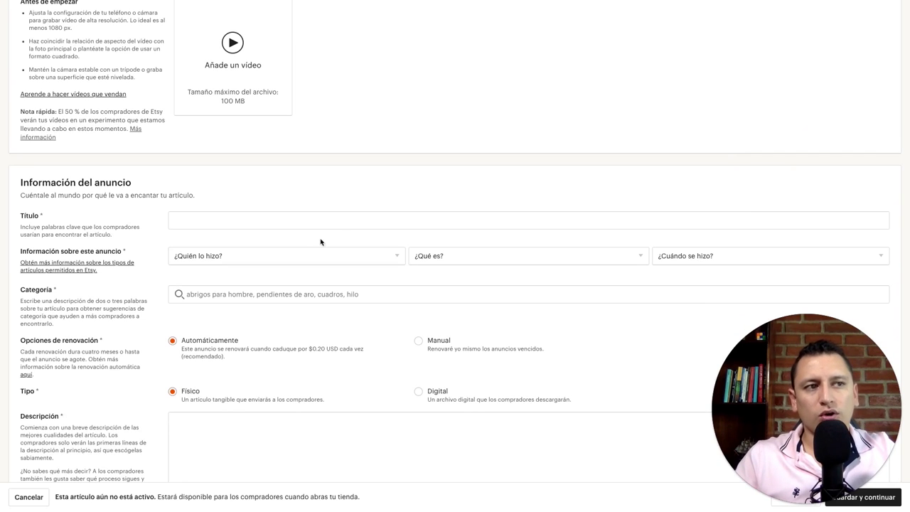
scroll(293, 244, "down", 1)
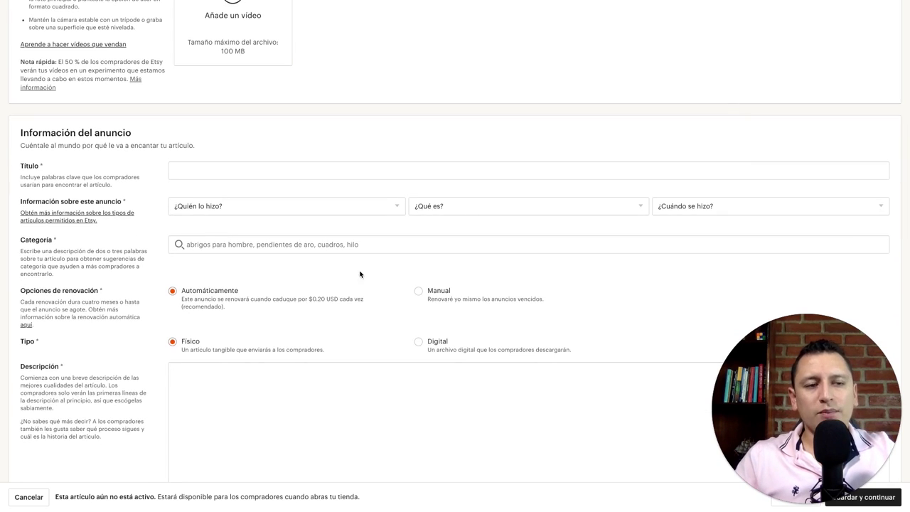
scroll(367, 281, "down", 1)
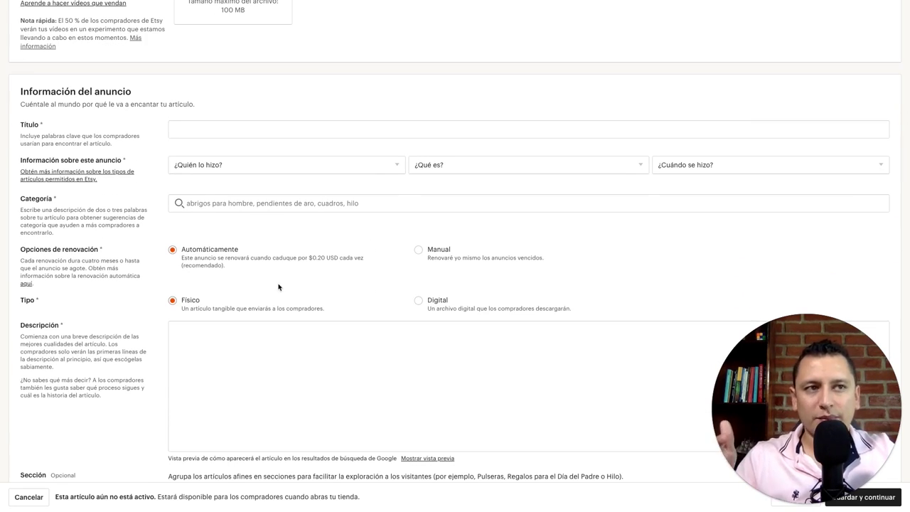
Describe the listing's origin as "Lo hice yo", "Un producto acabado" and made in "2020 - 2020".
left_click(209, 126)
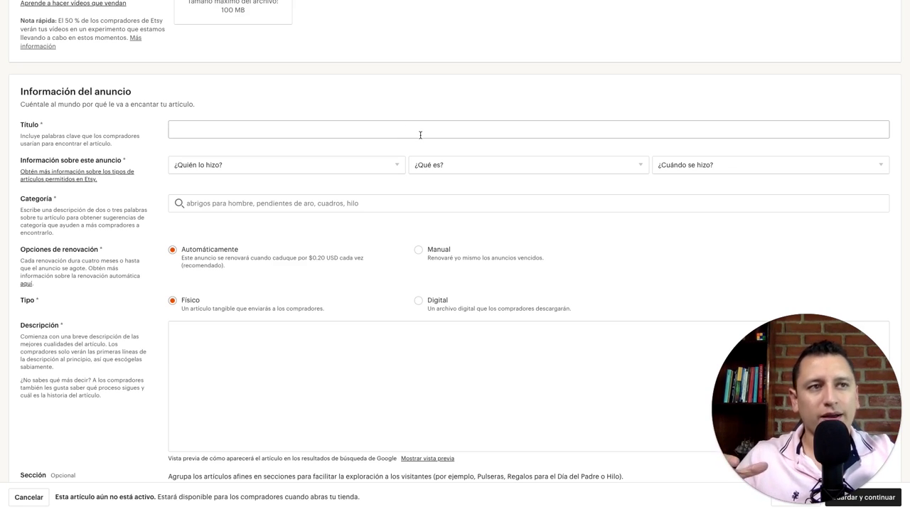
left_click(313, 164)
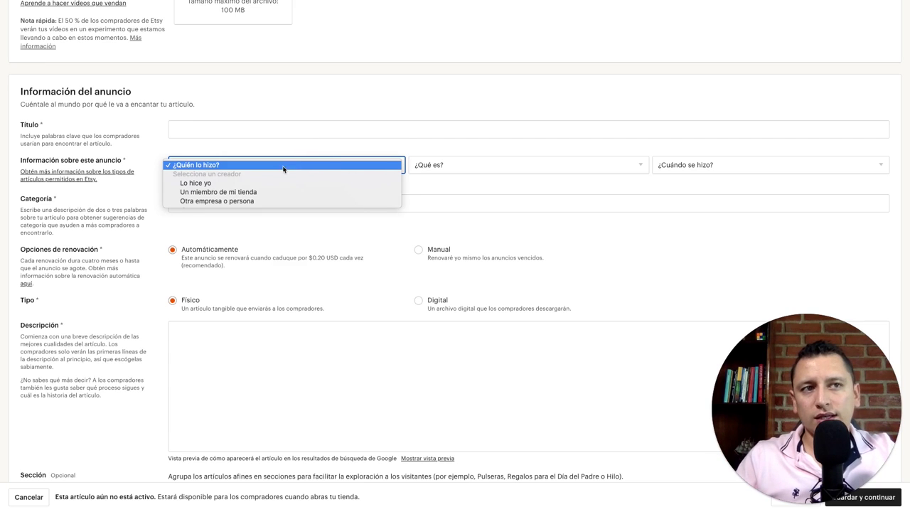
left_click(241, 182)
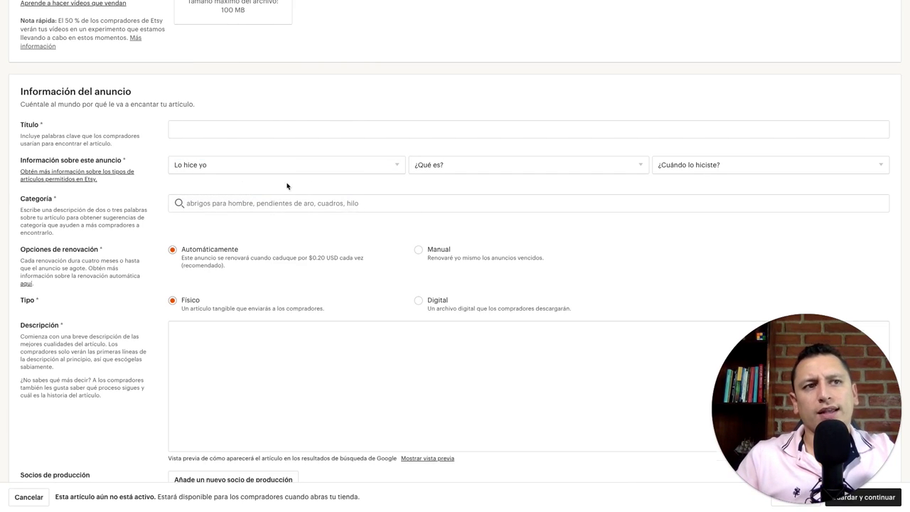
left_click(459, 165)
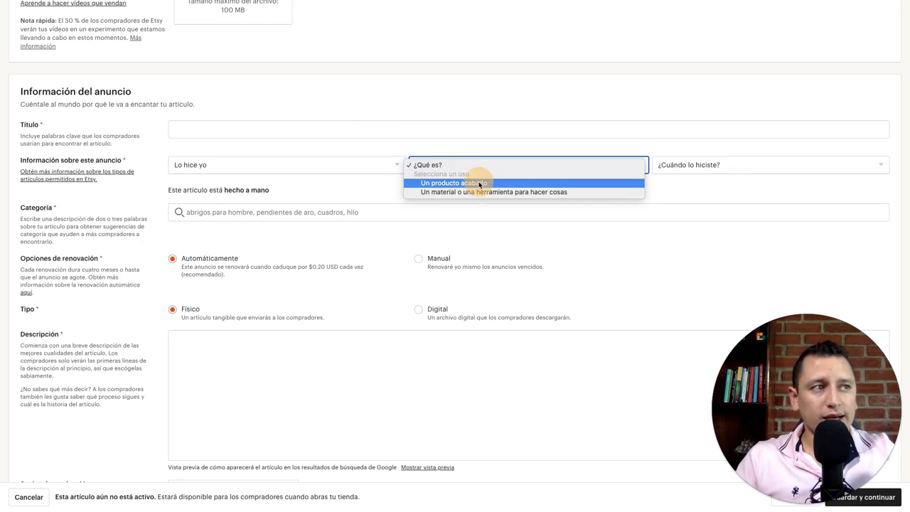
left_click(480, 184)
left_click(706, 171)
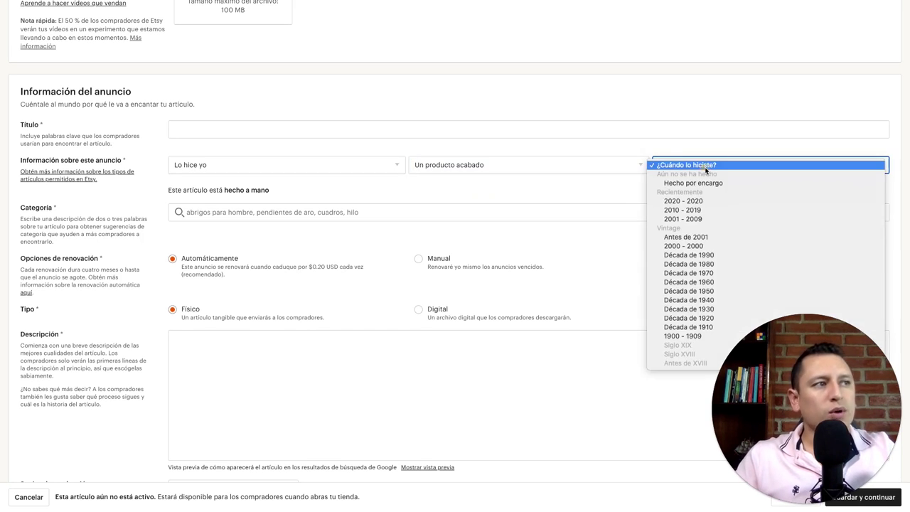
left_click(690, 202)
left_click(520, 191)
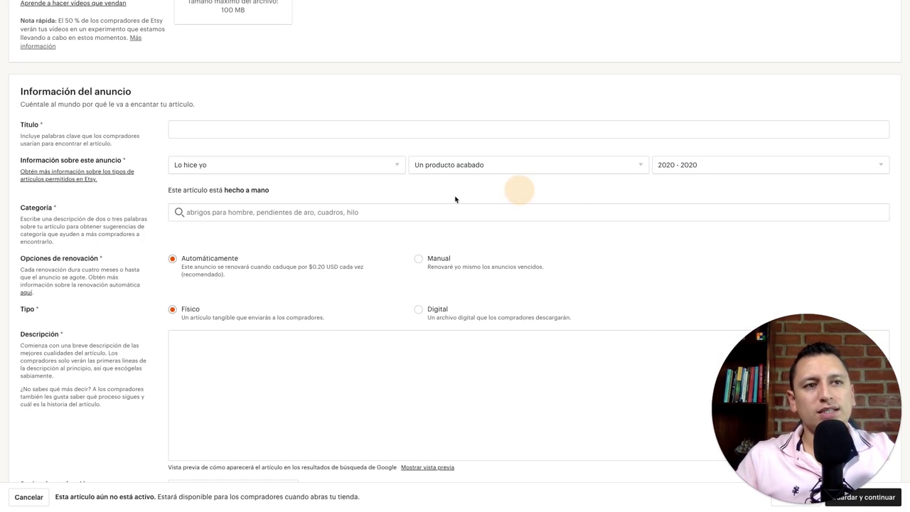
Search the categories for "ajedrez" and assign the Ajedrez category to the listing.
left_click(238, 214)
type("a")
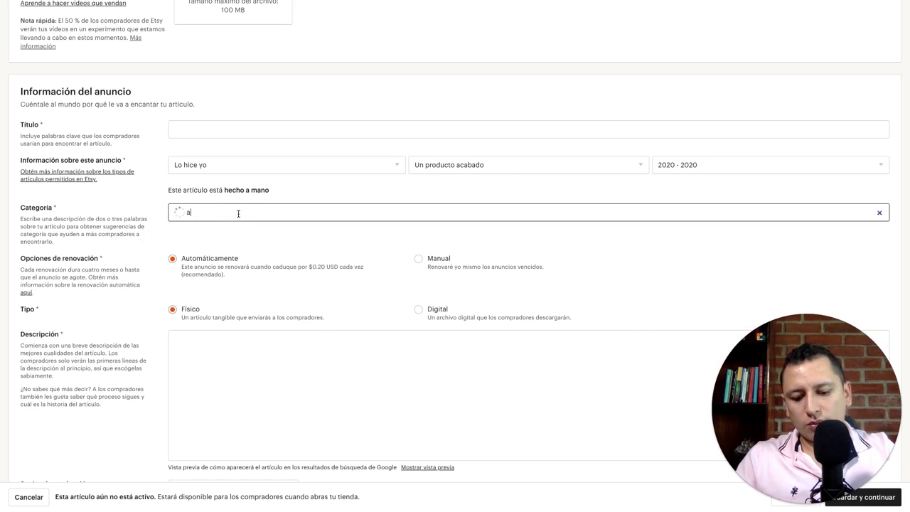
type("jedrez")
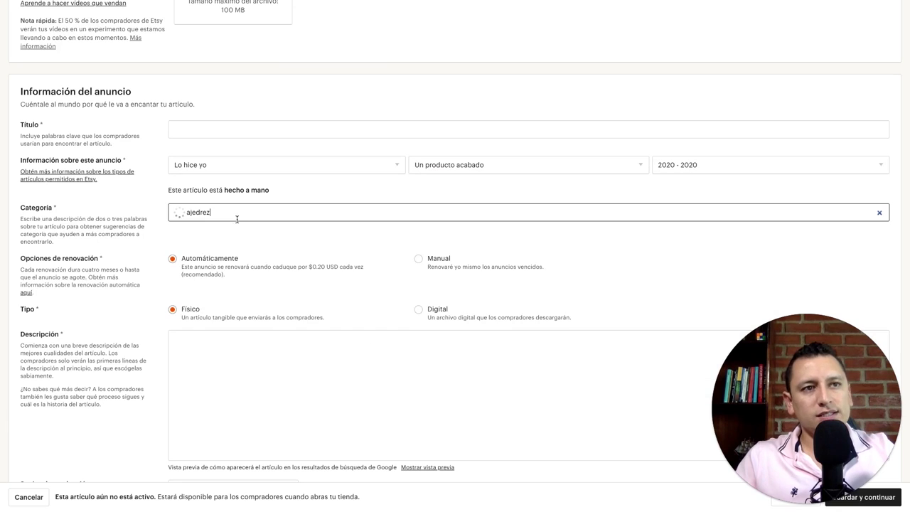
left_click(220, 240)
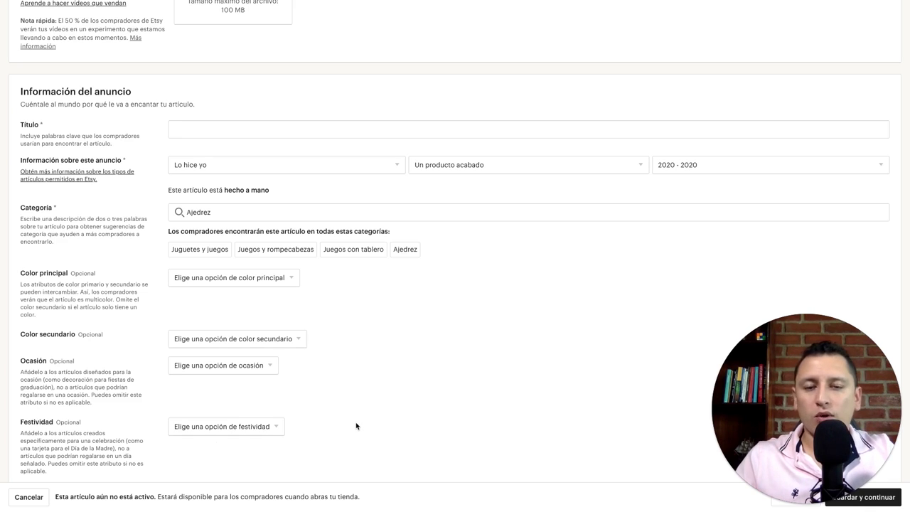
Look through the available occasion and holiday options for the listing without choosing any.
left_click(249, 366)
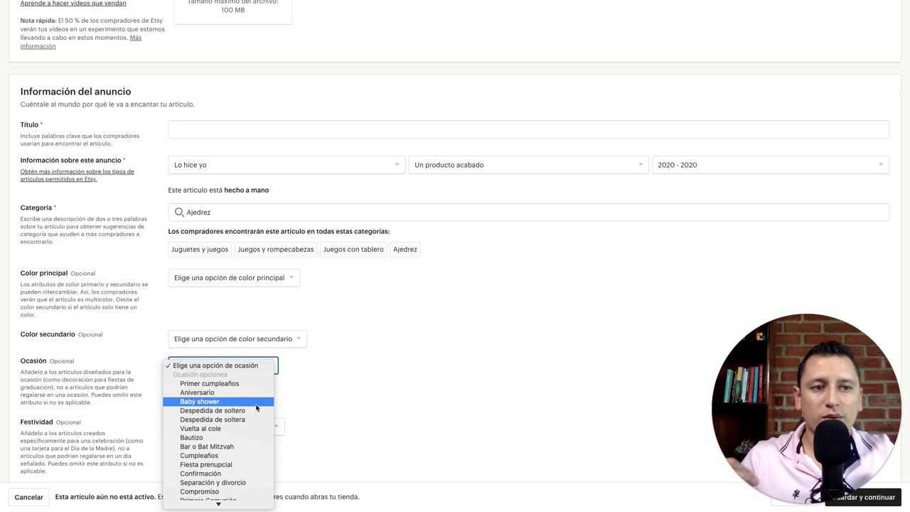
left_click(337, 378)
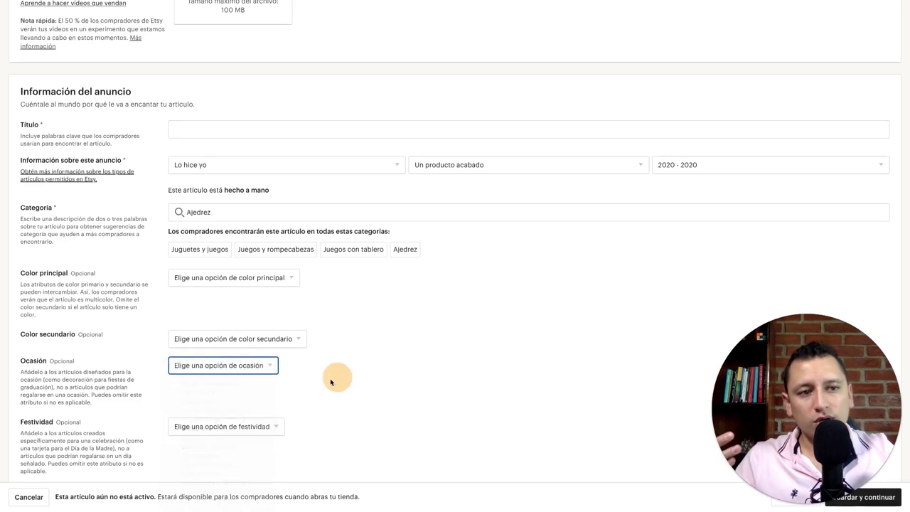
left_click(262, 427)
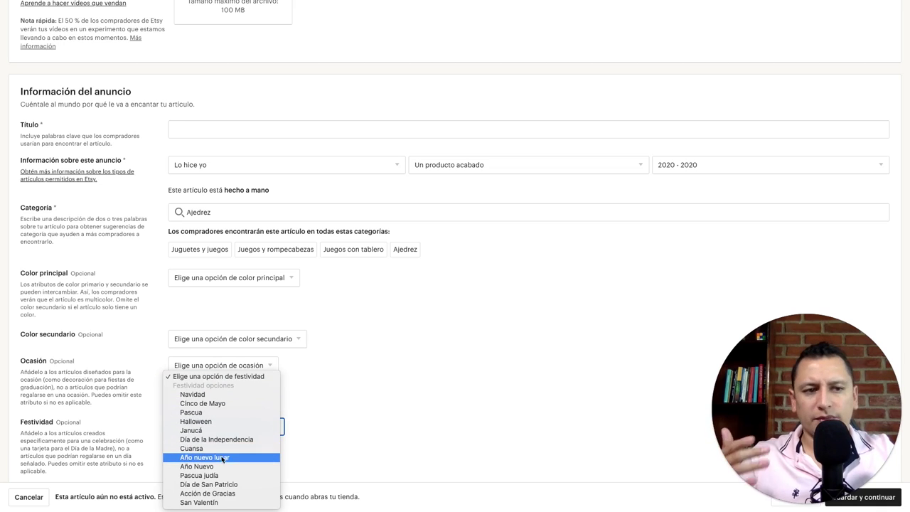
left_click(326, 411)
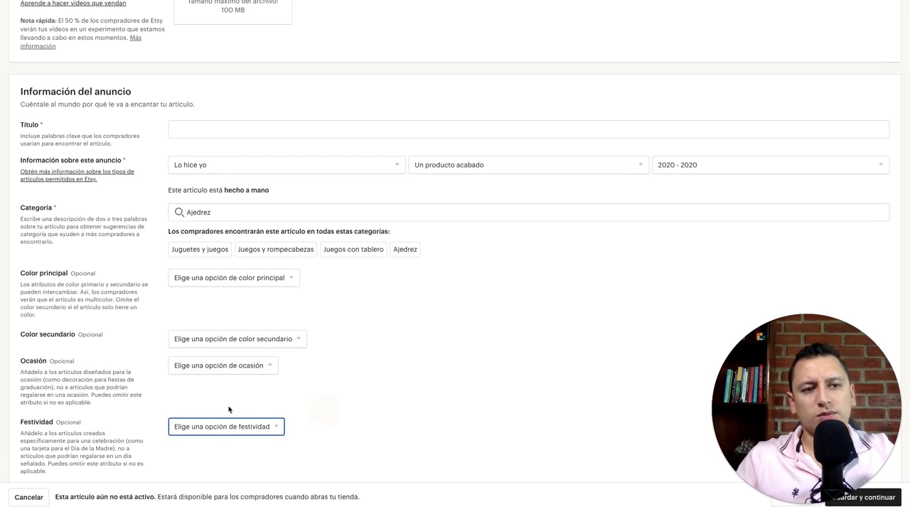
left_click(183, 405)
Enter the listing title "Ajedrez romano de hormigón (no incluye la placa base)".
scroll(60, 356, "up", 1)
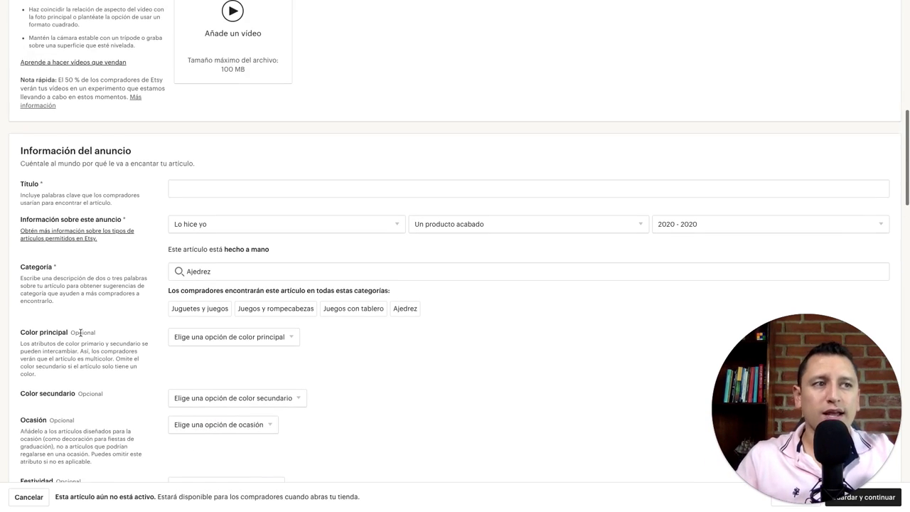
scroll(157, 360, "down", 2)
scroll(144, 339, "up", 1)
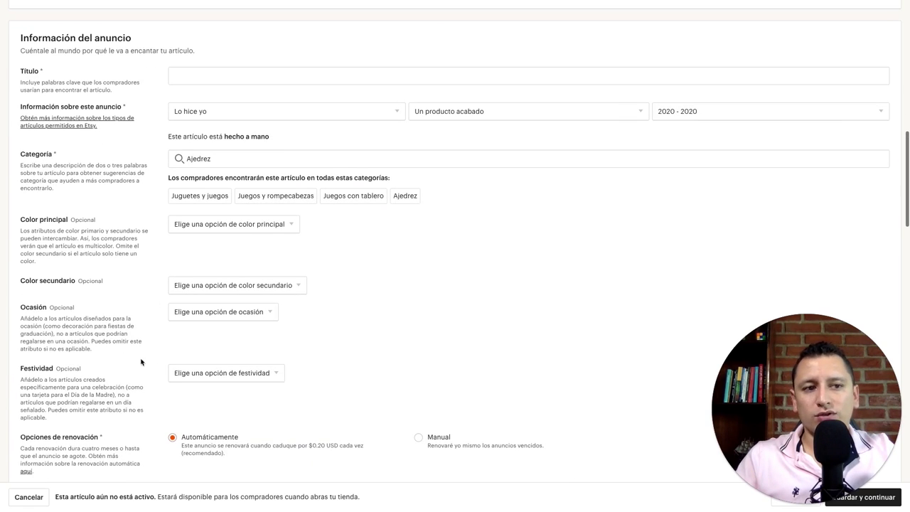
scroll(168, 346, "up", 1)
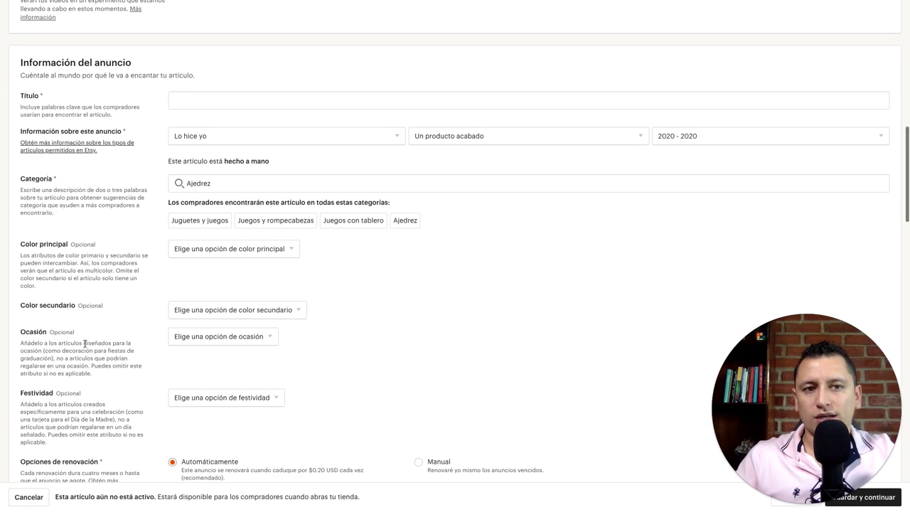
scroll(257, 396, "up", 1)
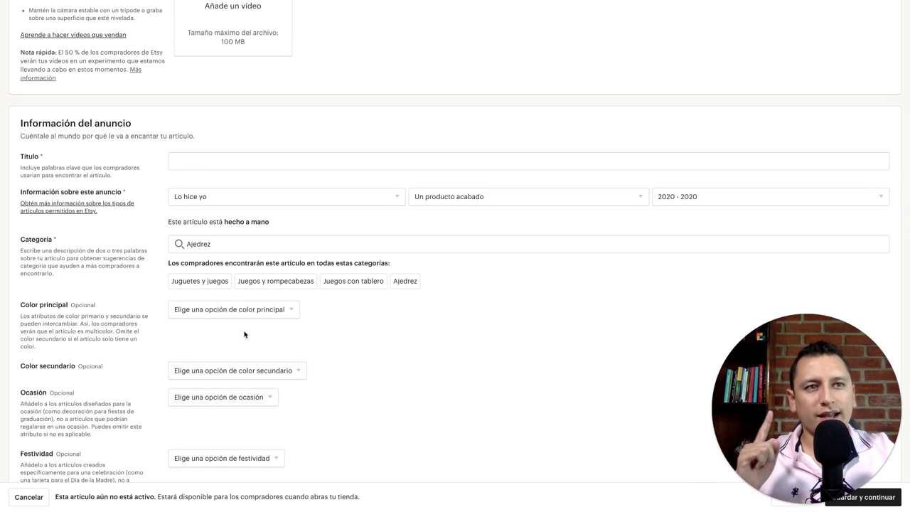
type("Ajedrez romano de hormigón (no incluye la placa base)")
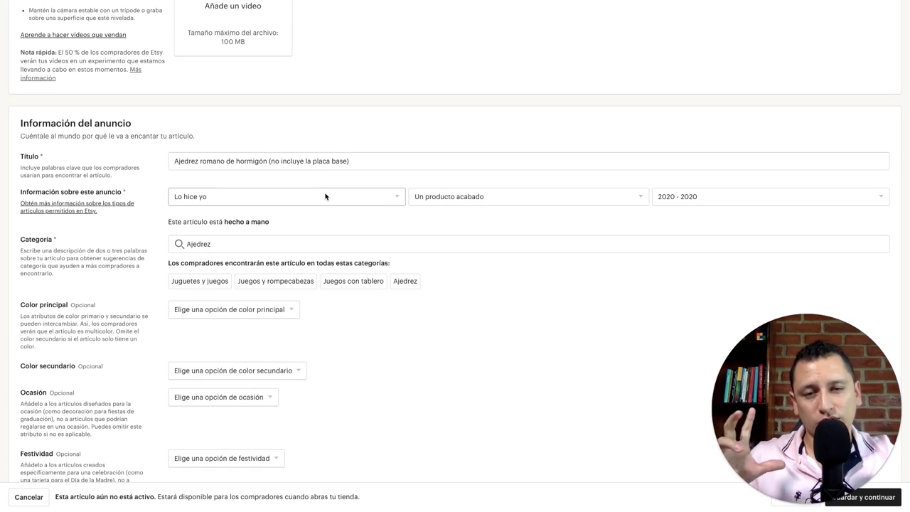
Review the optional attributes, renewal, type and description fields down to the production partner, tag, material and pricing fields.
scroll(311, 238, "down", 3)
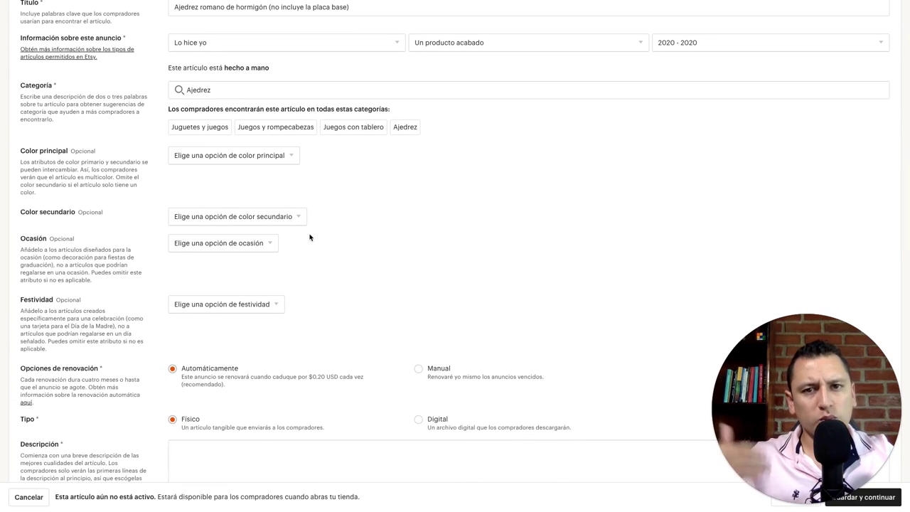
scroll(320, 249, "down", 3)
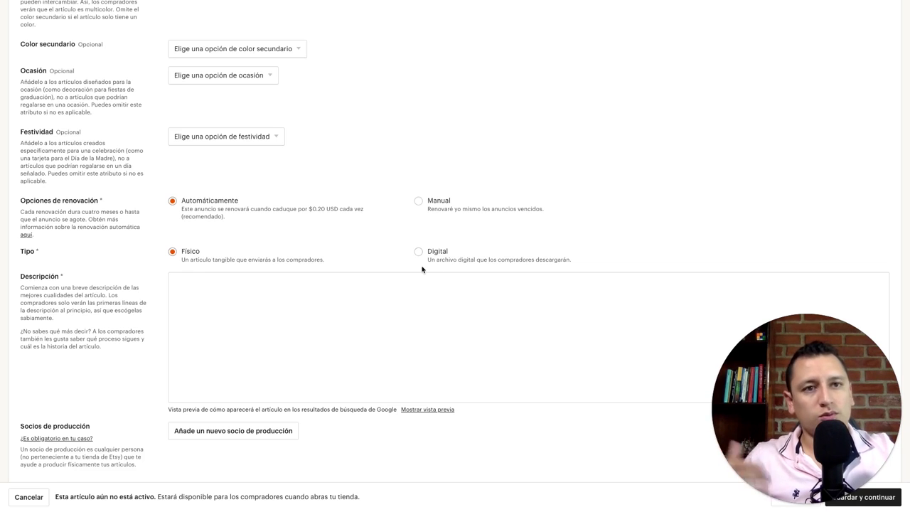
left_click(361, 288)
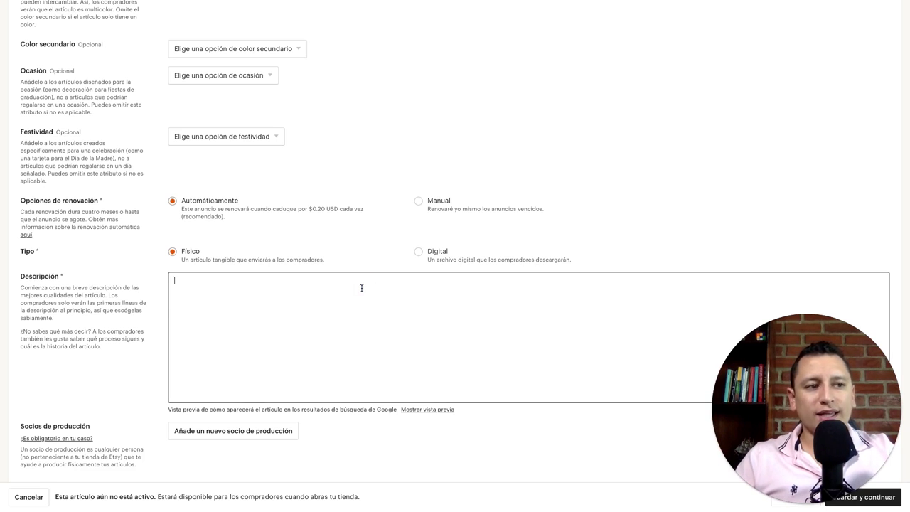
scroll(361, 288, "down", 3)
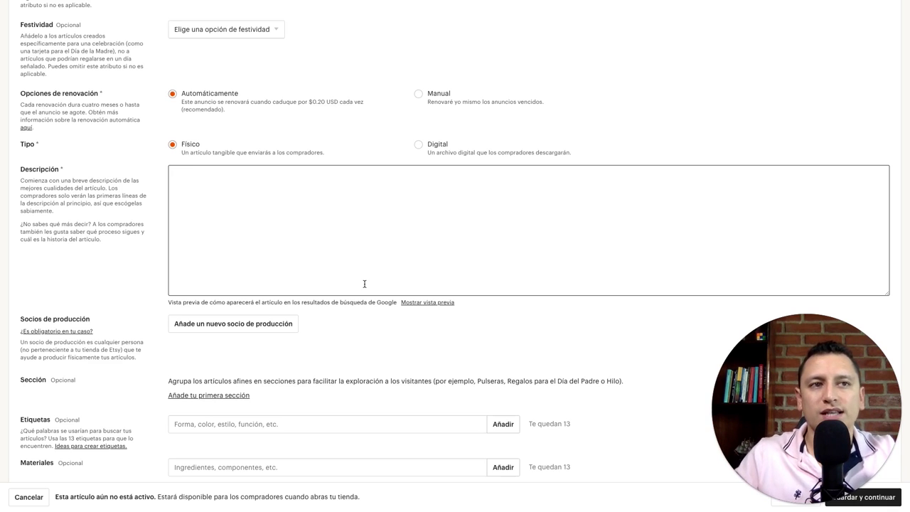
left_click(364, 283)
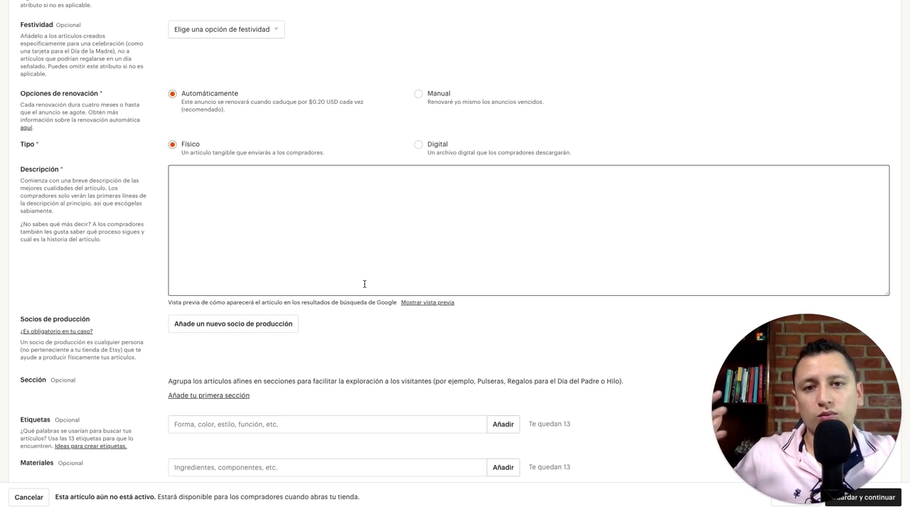
scroll(549, 165, "down", 3)
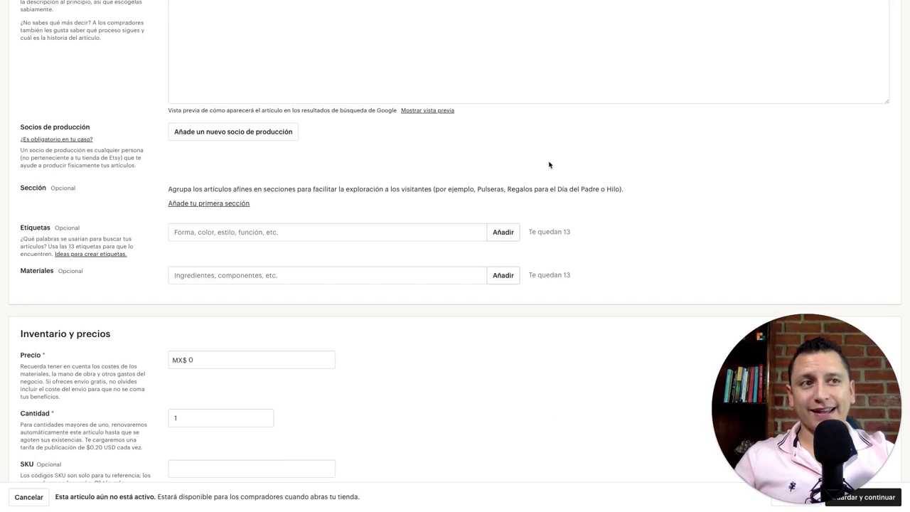
scroll(356, 158, "down", 1)
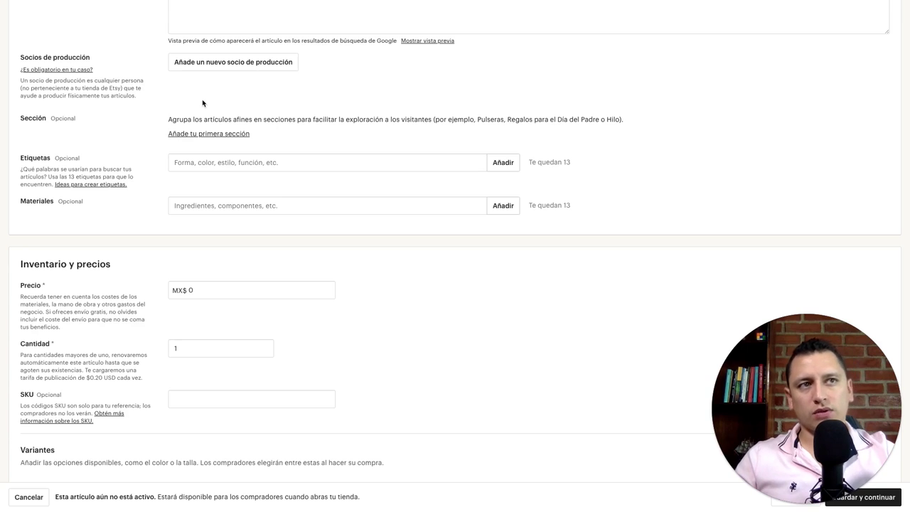
Examine the form for adding a new production partner and leave it without saving.
left_click(245, 64)
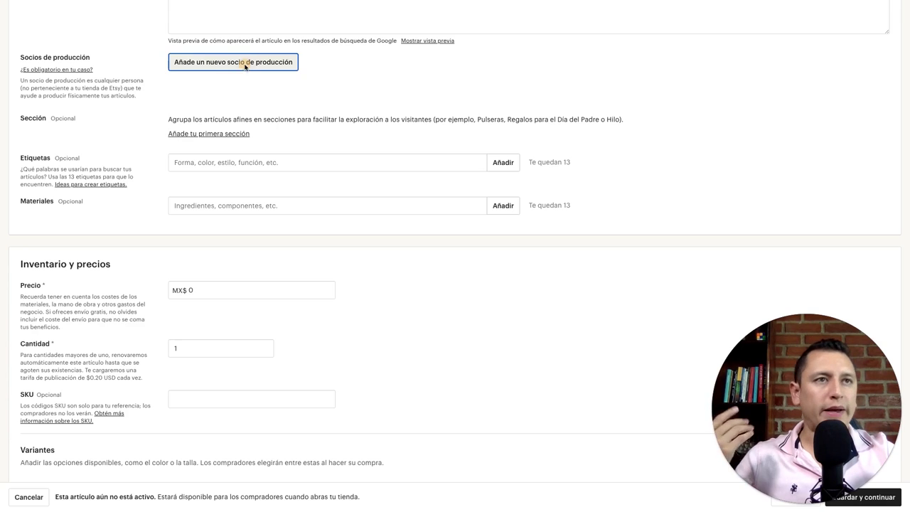
scroll(404, 307, "down", 1)
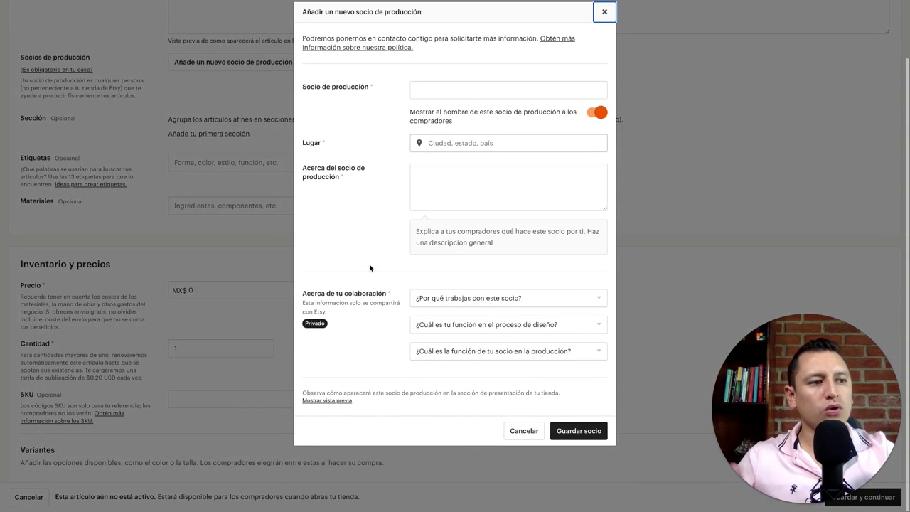
left_click(527, 432)
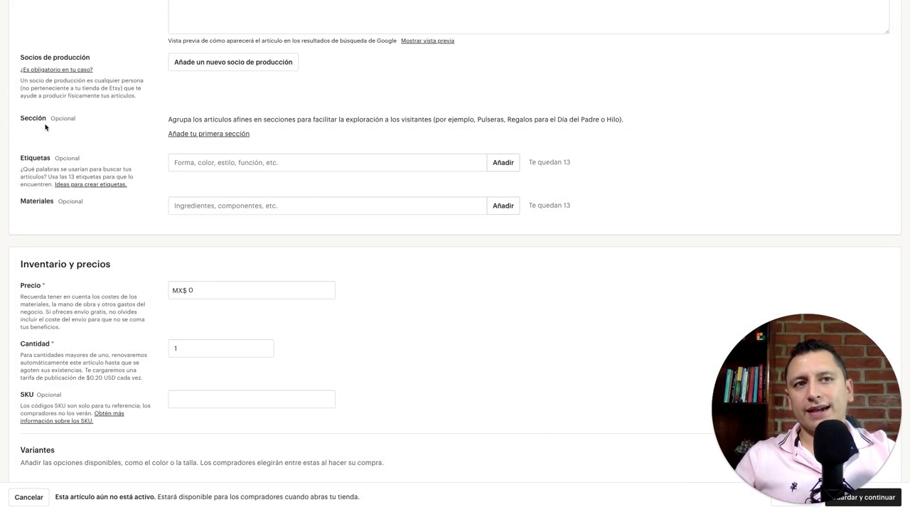
Examine the form for creating a first shop section and close it without saving.
left_click(215, 136)
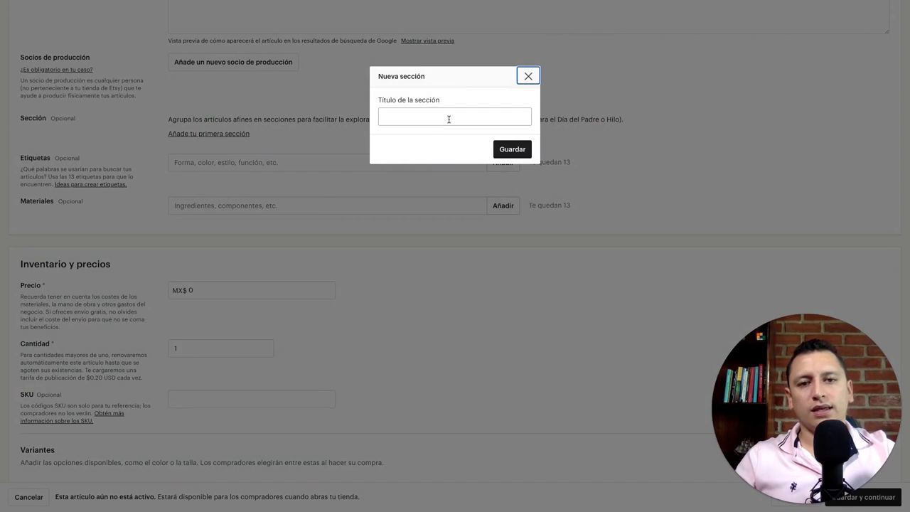
left_click(527, 77)
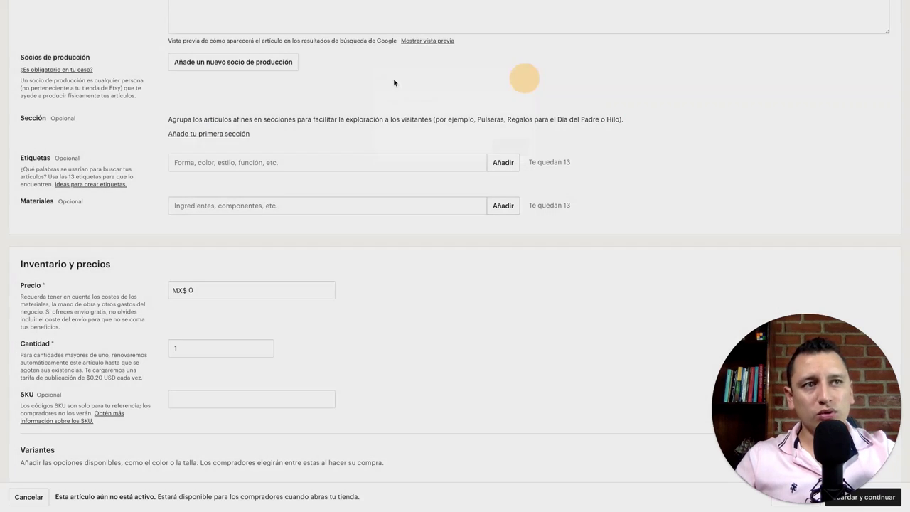
left_click(109, 118)
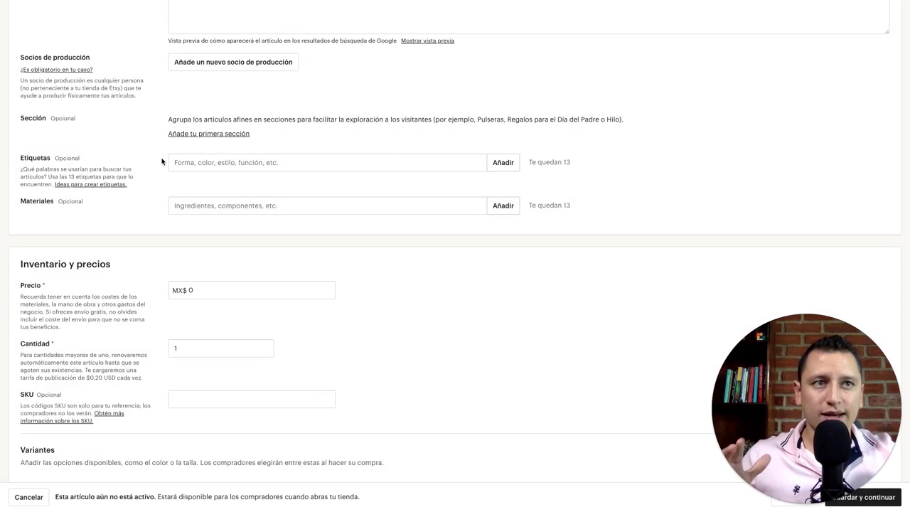
Add the tag "ajedrez" to the listing.
left_click(349, 161)
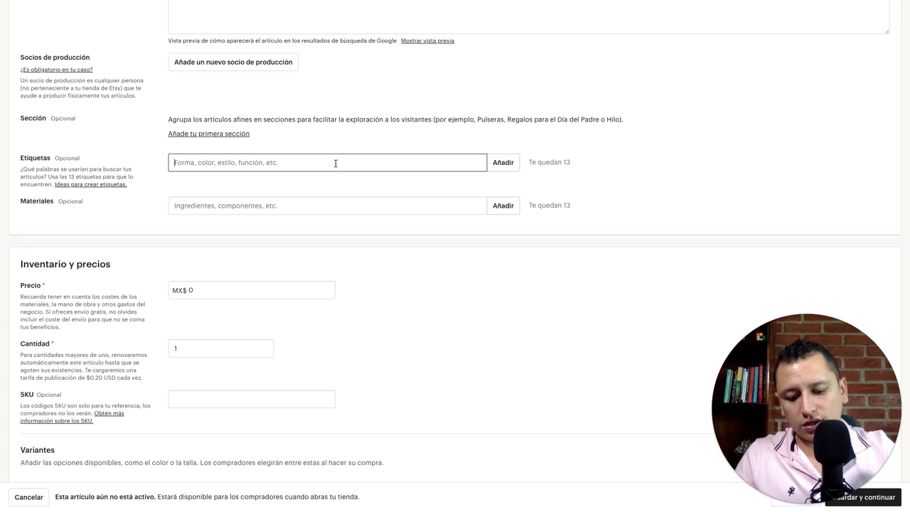
type("ajedrez")
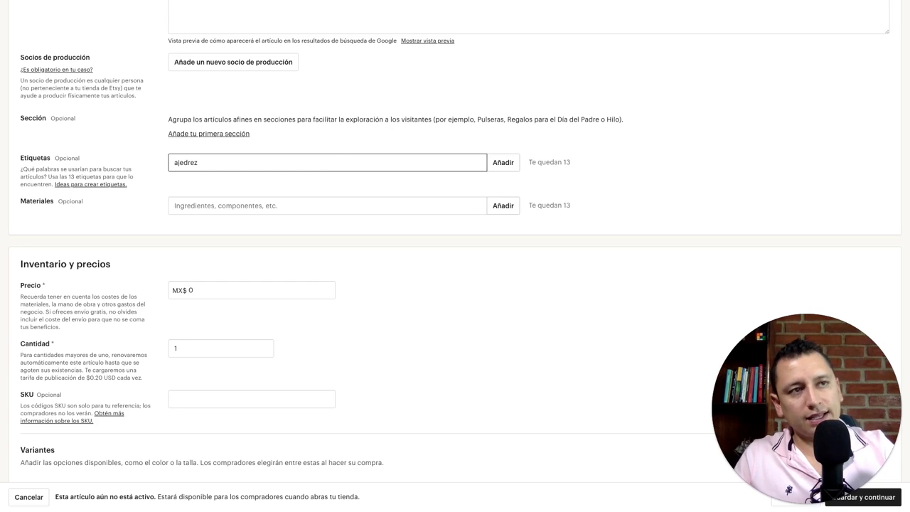
left_click(508, 161)
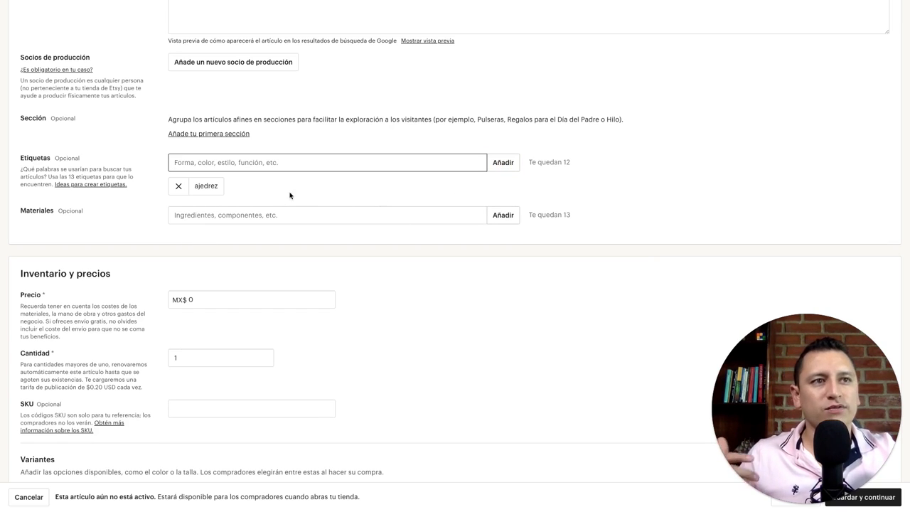
left_click(252, 189)
left_click(237, 161)
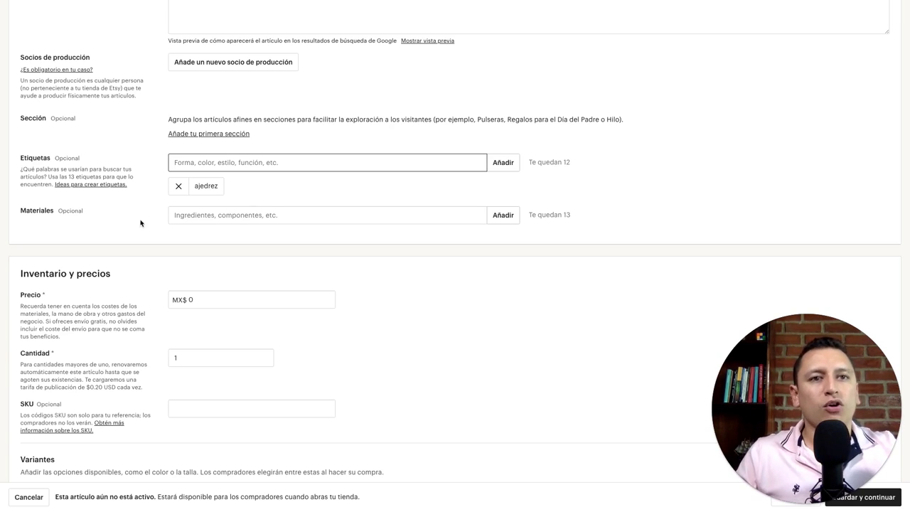
Add "hormigon" and "pintura acrílica" as the listing's materials, correcting the spelling of the second one before adding it.
left_click(410, 216)
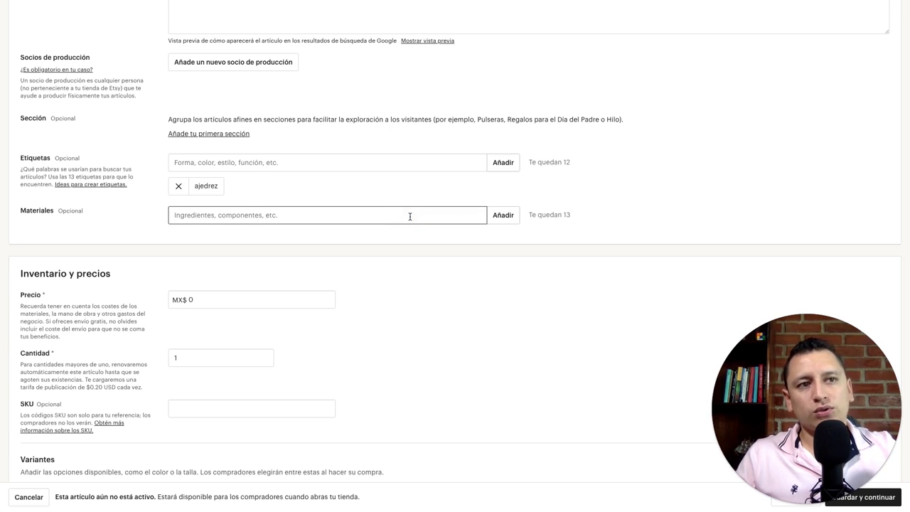
type("hormigon")
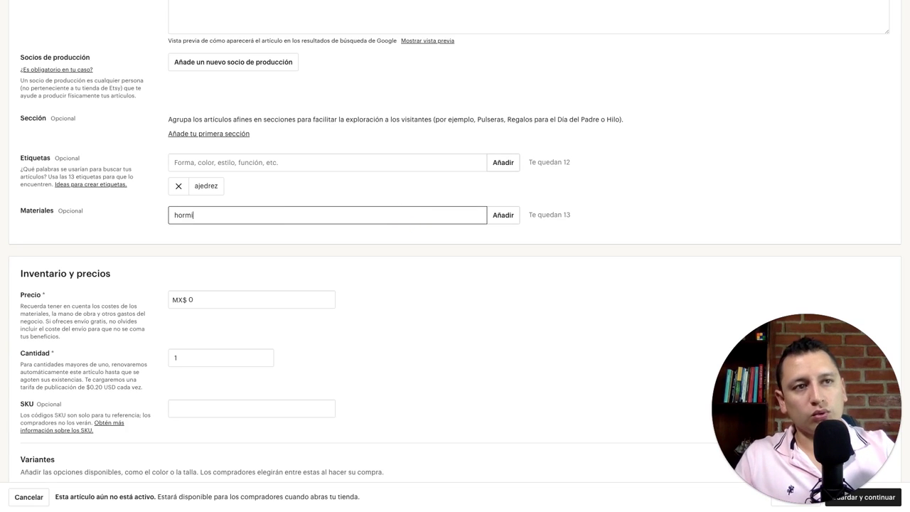
left_click(502, 215)
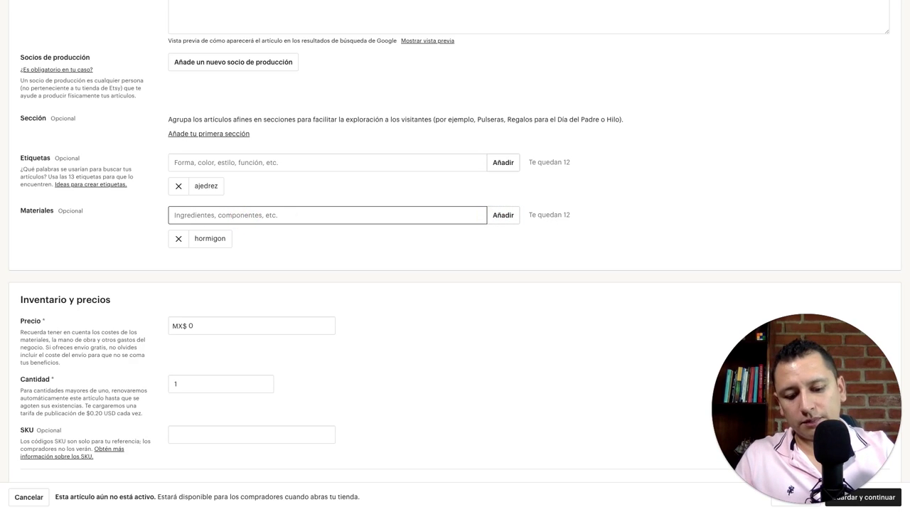
type("pintura ac")
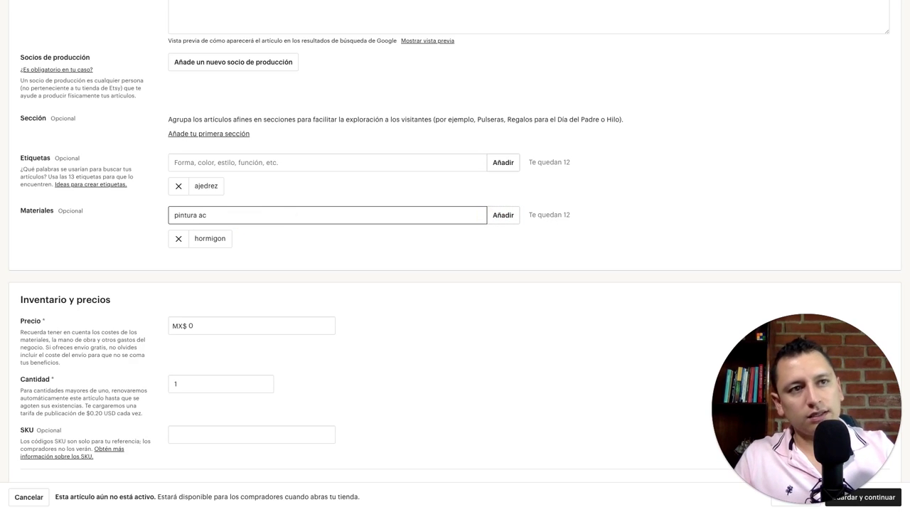
type("tílica")
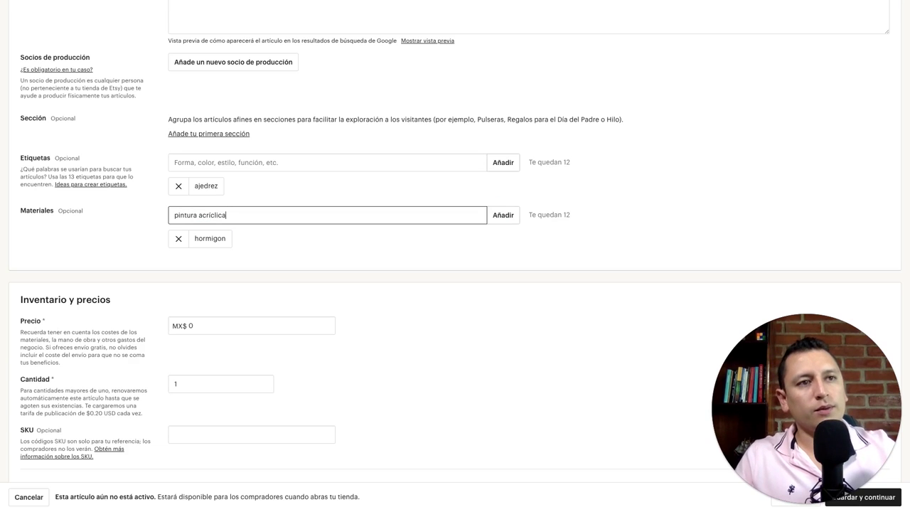
right_click(216, 213)
left_click(232, 217)
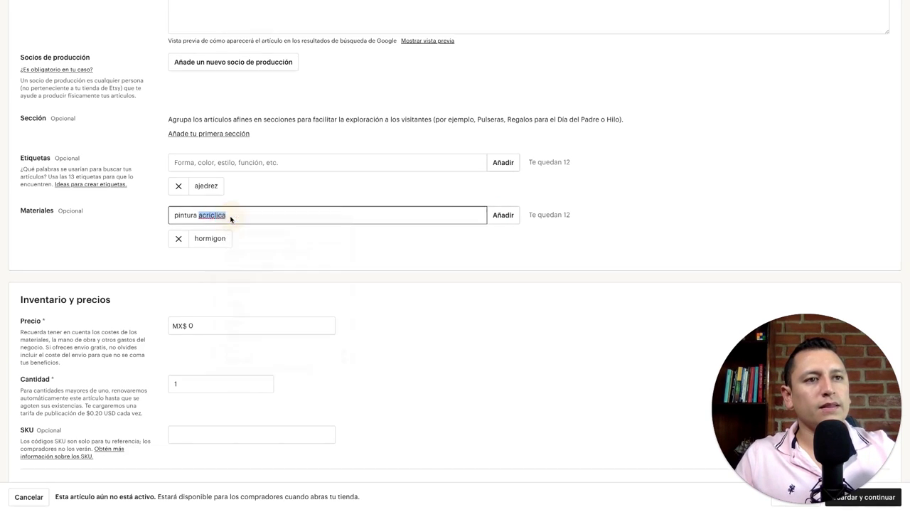
left_click(231, 219)
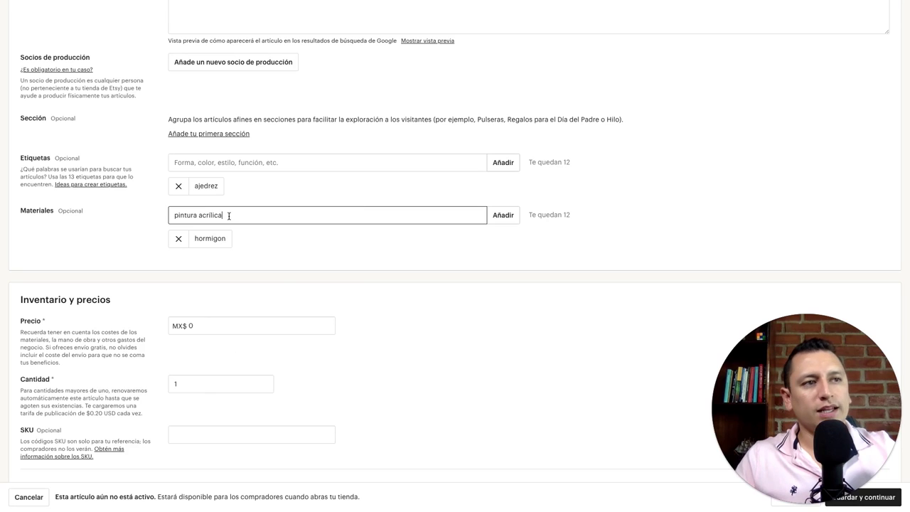
left_click(515, 222)
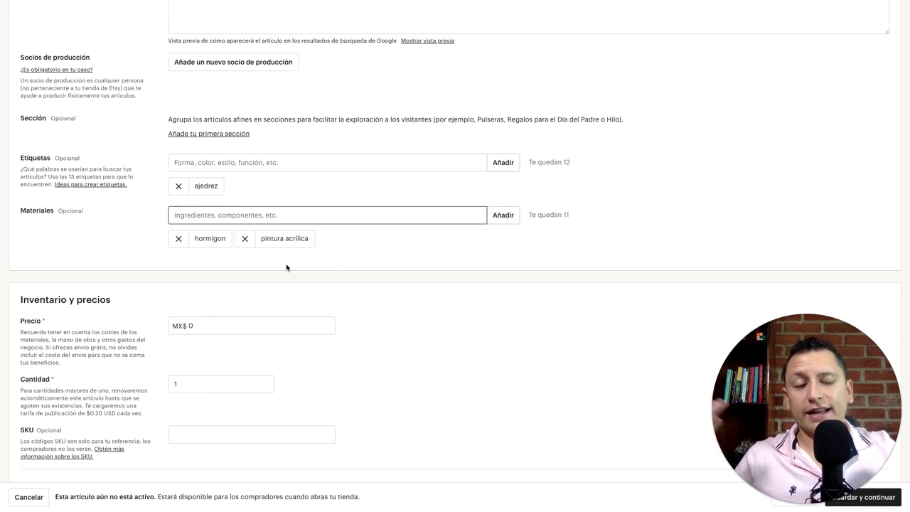
Set the listing's price to MX$ 1200 and its quantity to 5.
scroll(287, 268, "down", 3)
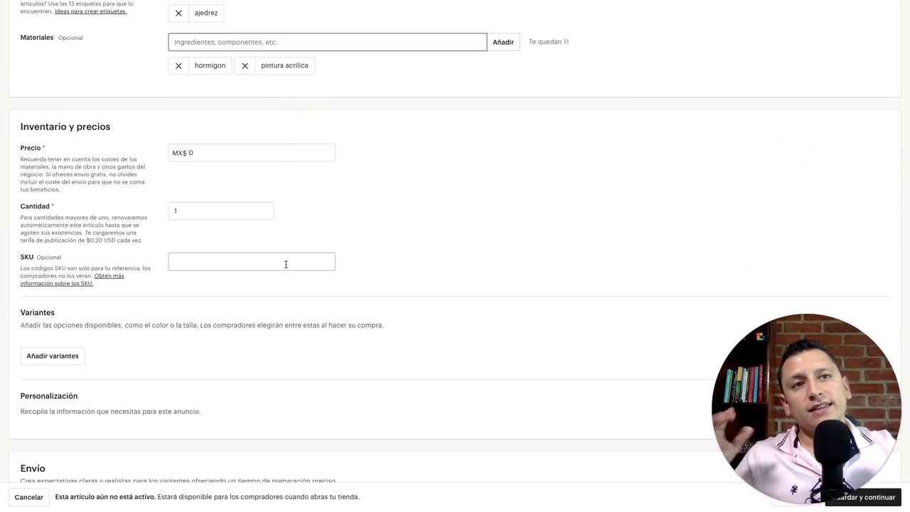
left_click(209, 155)
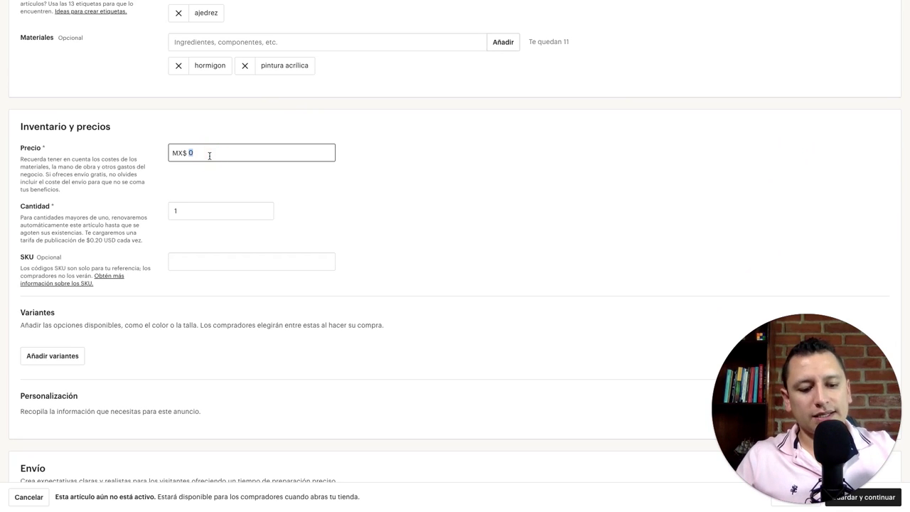
type("1200")
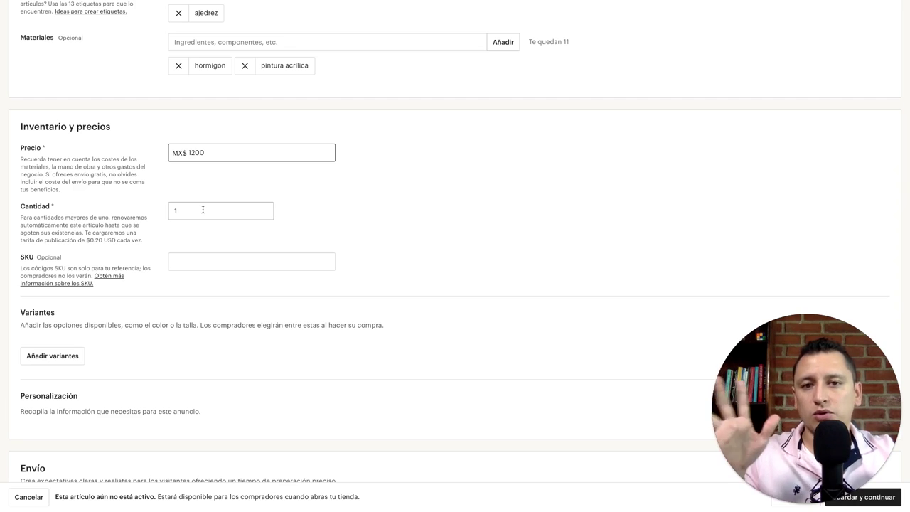
double_click(202, 209)
key("BackSpace")
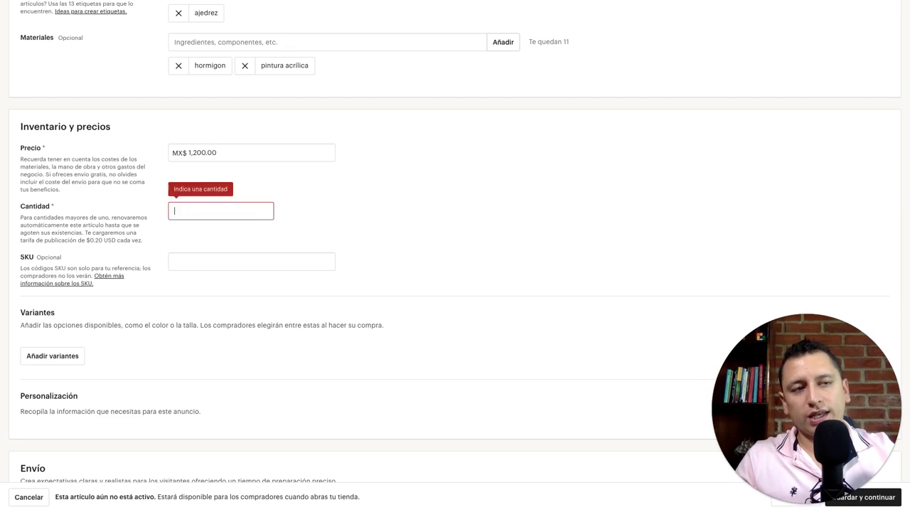
type("5")
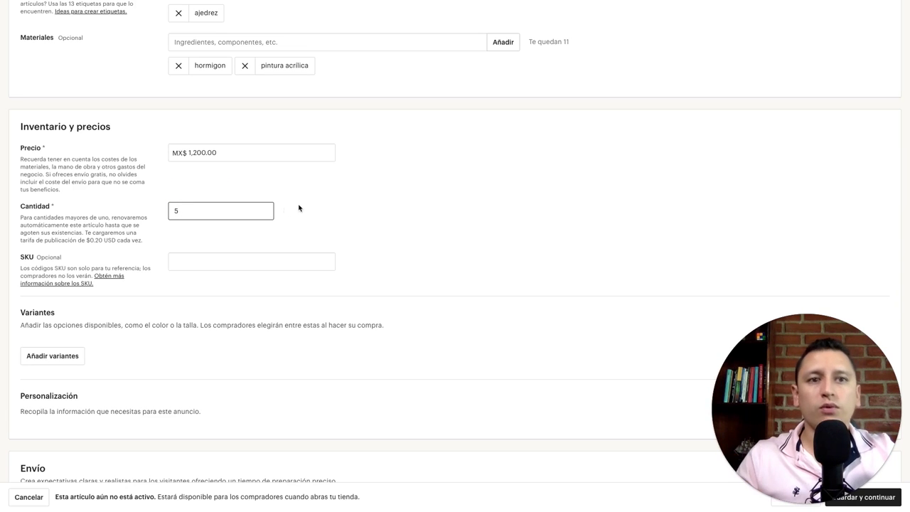
Try out an Estilo variant with quantities that vary for each style, and discard it without saving.
scroll(252, 221, "down", 2)
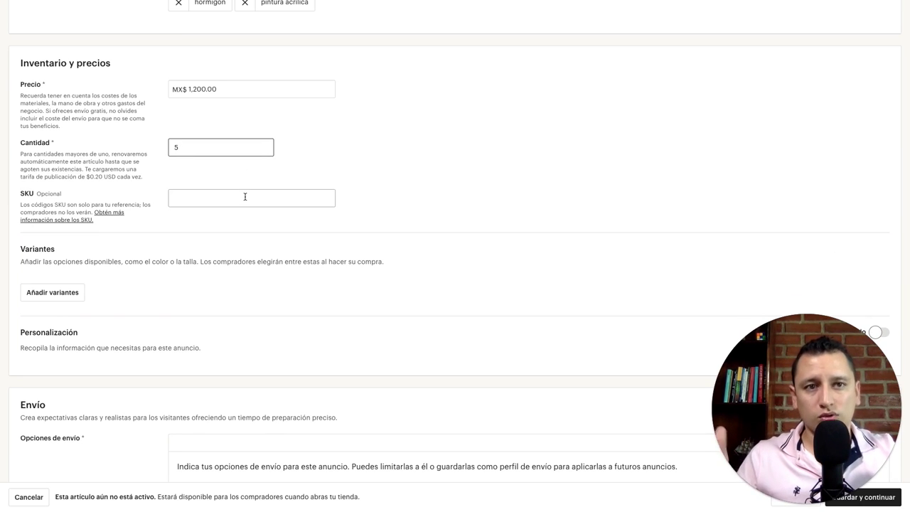
scroll(234, 256, "down", 1)
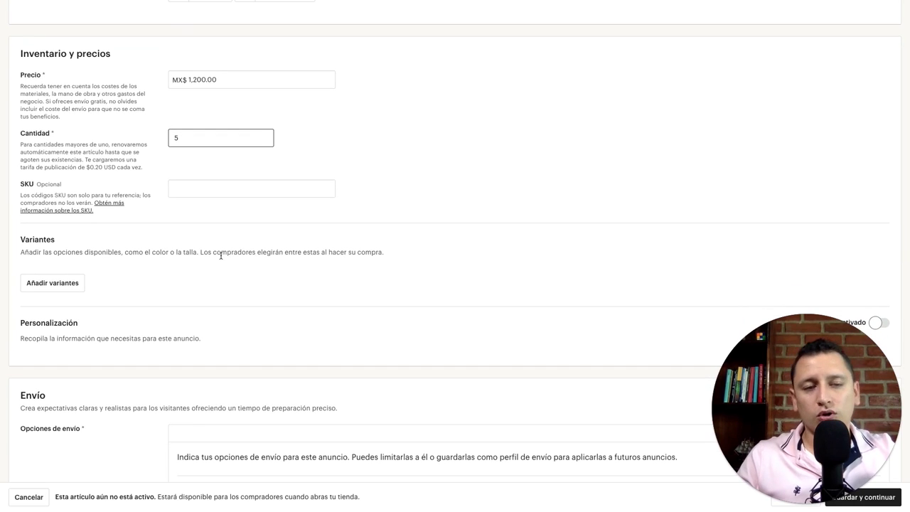
scroll(209, 261, "down", 1)
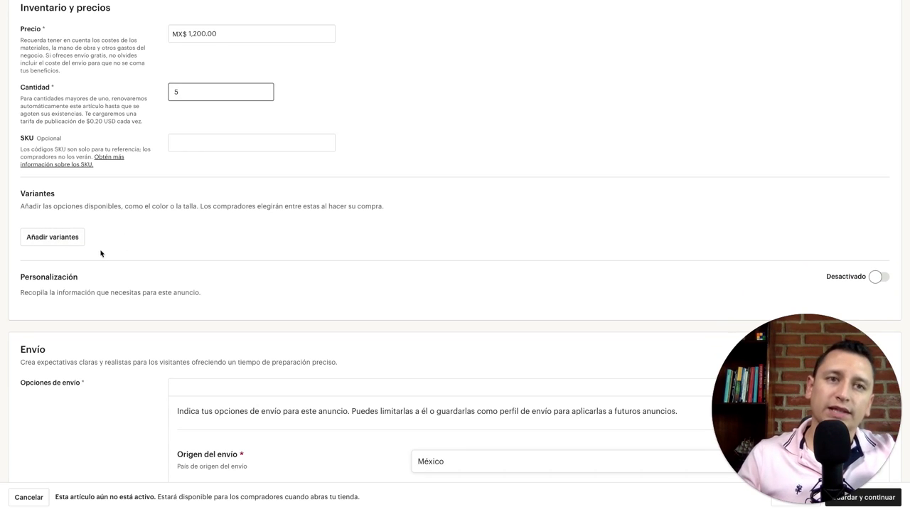
left_click(64, 241)
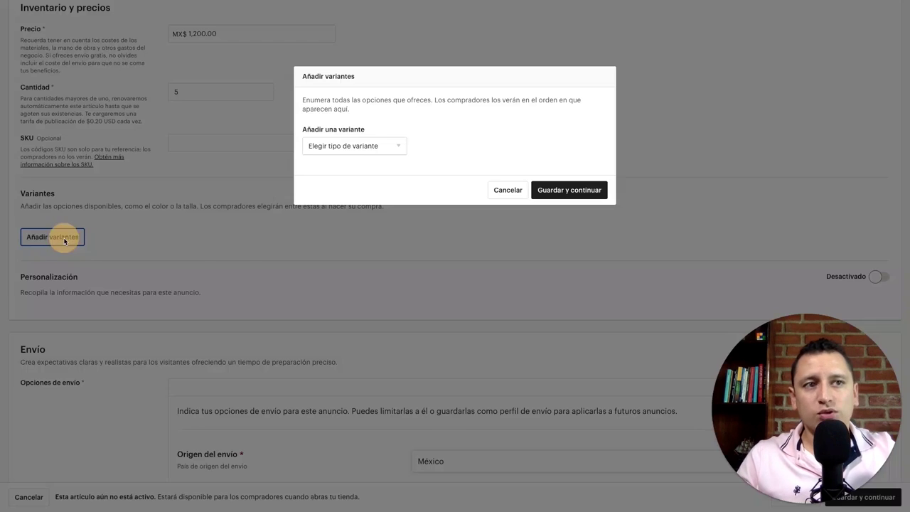
left_click(391, 150)
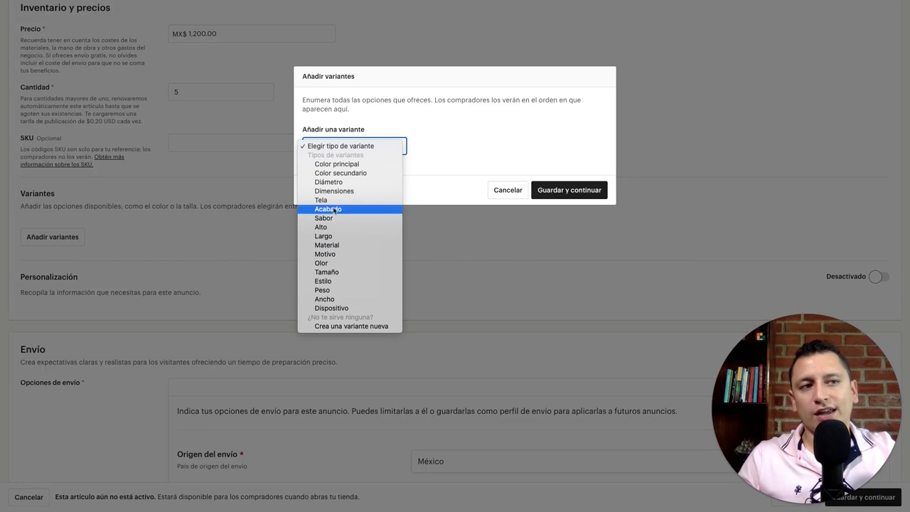
left_click(334, 281)
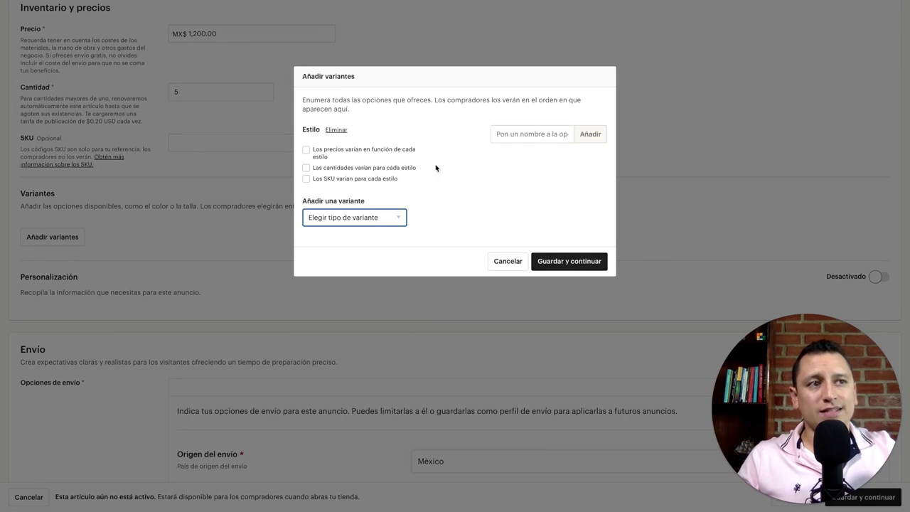
left_click(308, 168)
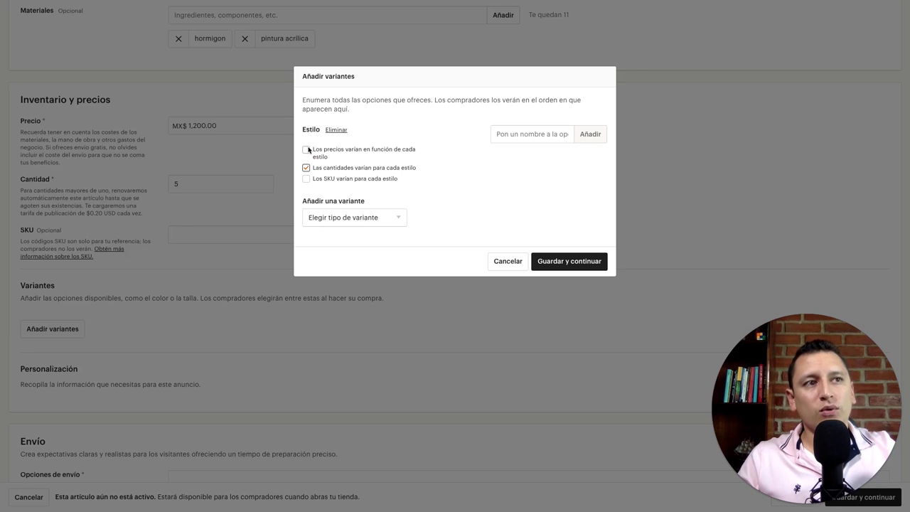
left_click(307, 150)
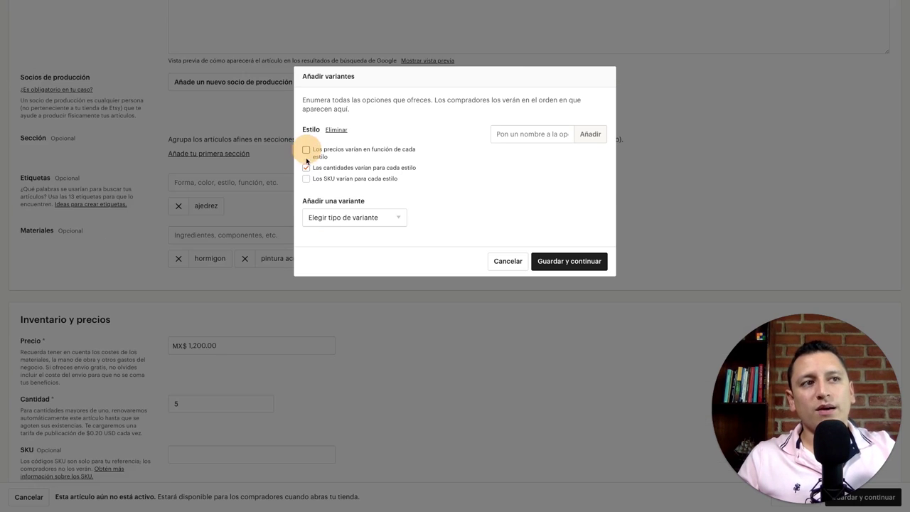
left_click(307, 169)
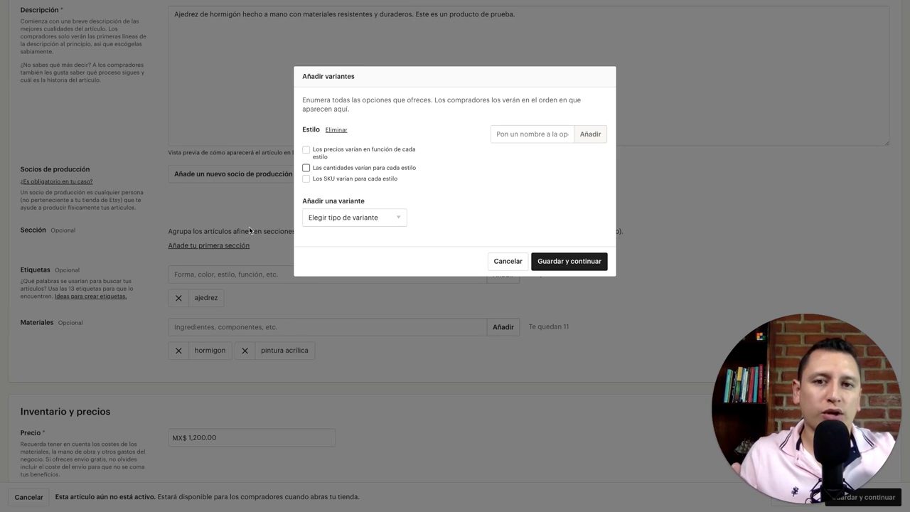
left_click(505, 262)
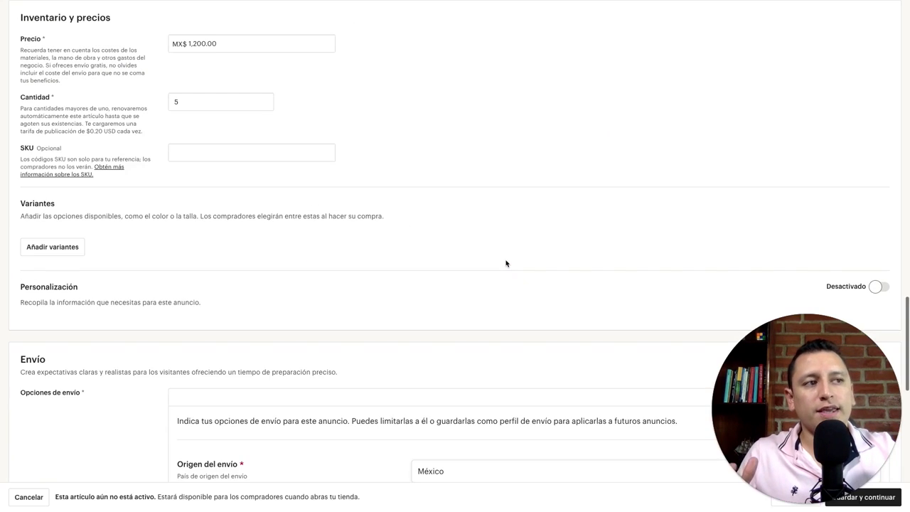
scroll(457, 278, "up", 2)
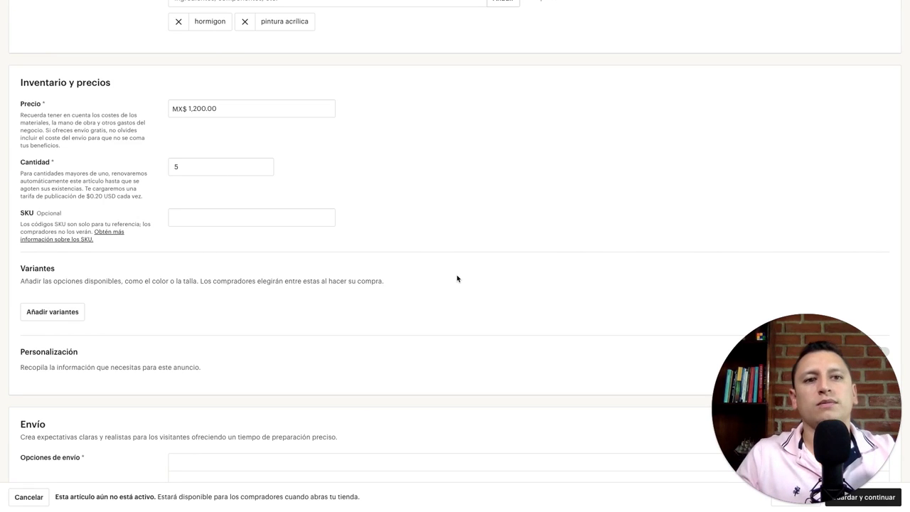
scroll(384, 287, "down", 2)
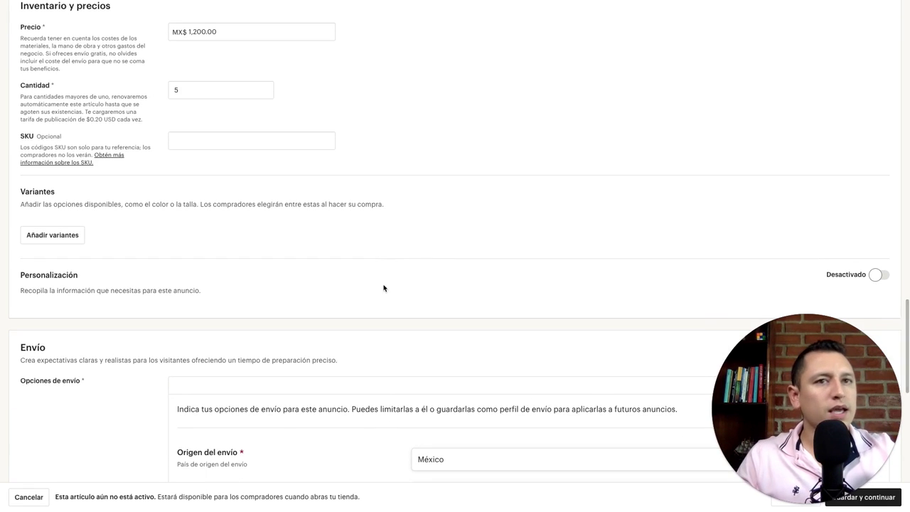
scroll(342, 293, "down", 2)
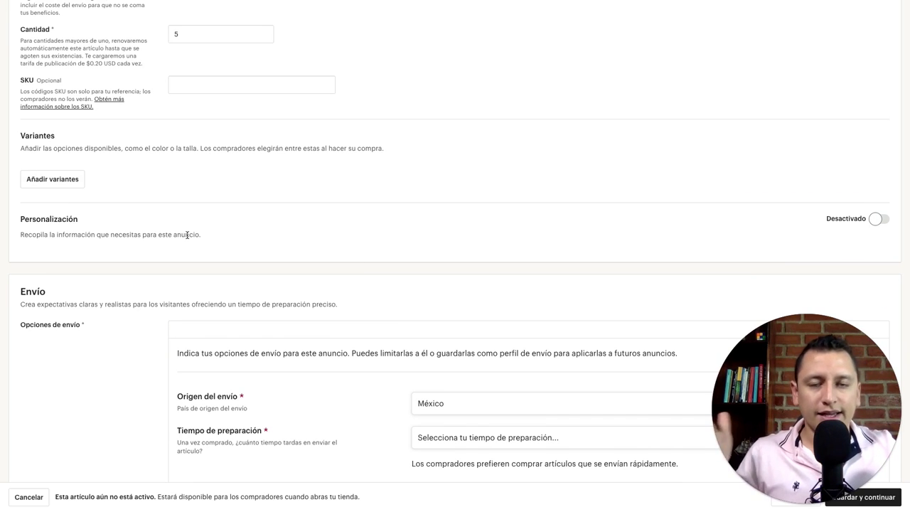
scroll(188, 235, "up", 1)
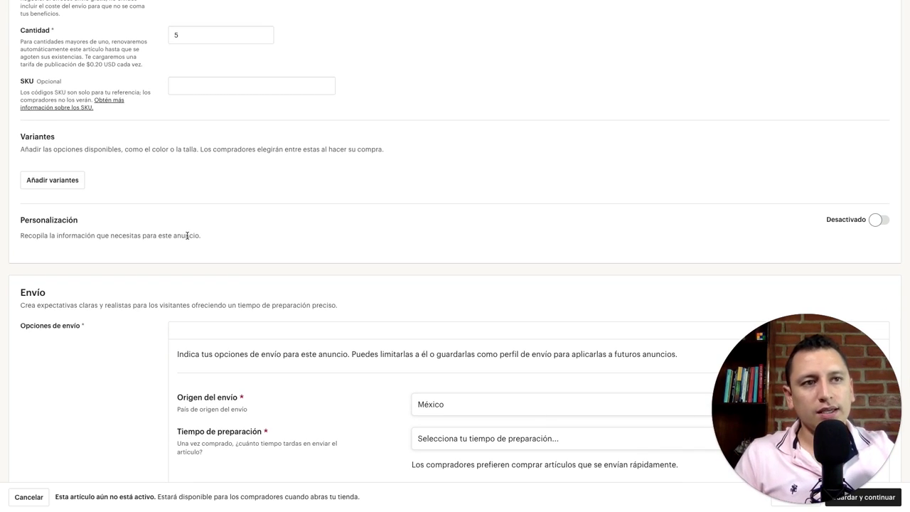
scroll(49, 232, "down", 1)
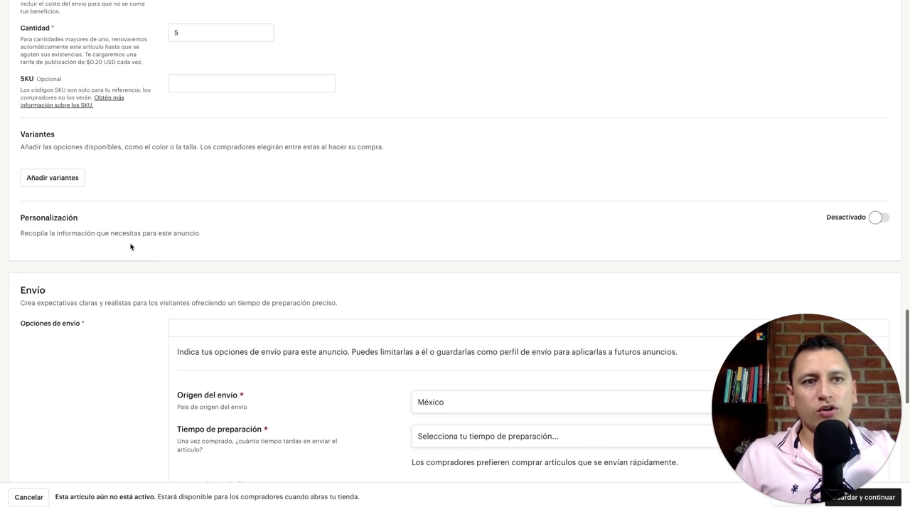
Try out the listing's personalization option with its buyer instructions, and turn it off again.
scroll(178, 243, "down", 1)
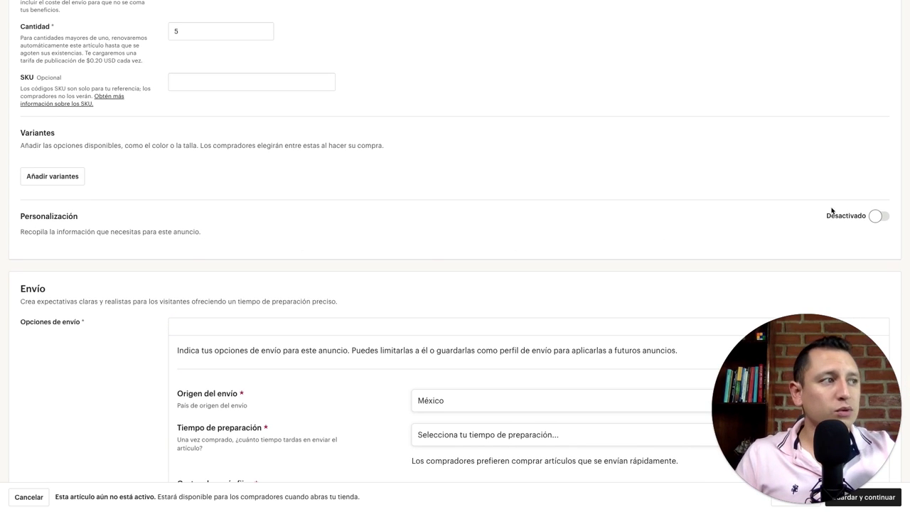
scroll(832, 213, "down", 1)
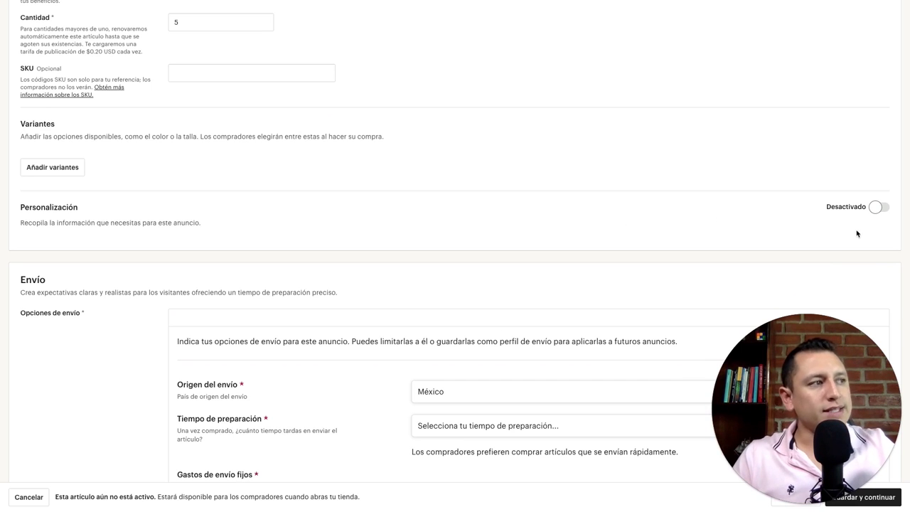
left_click(879, 207)
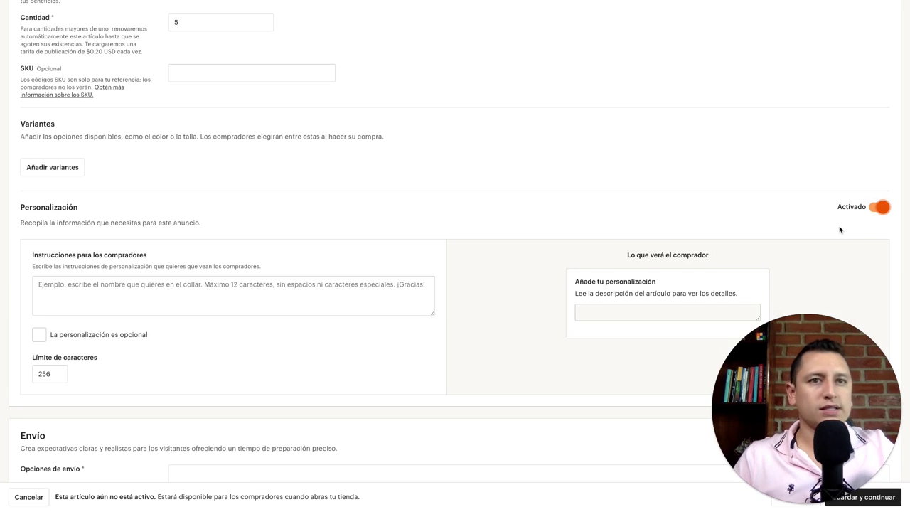
left_click(277, 292)
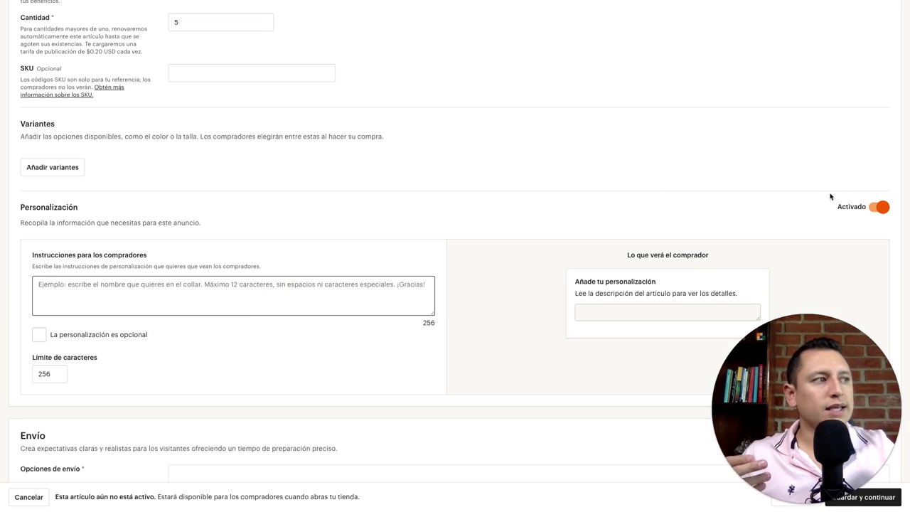
left_click(878, 207)
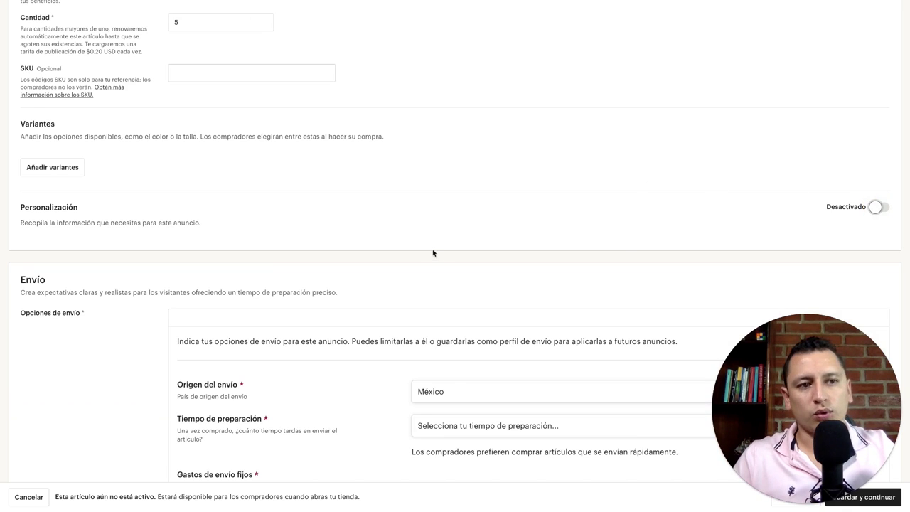
Keep México as the shipping origin and set the preparation time to 3-5 días laborables.
scroll(429, 253, "down", 2)
scroll(429, 253, "down", 3)
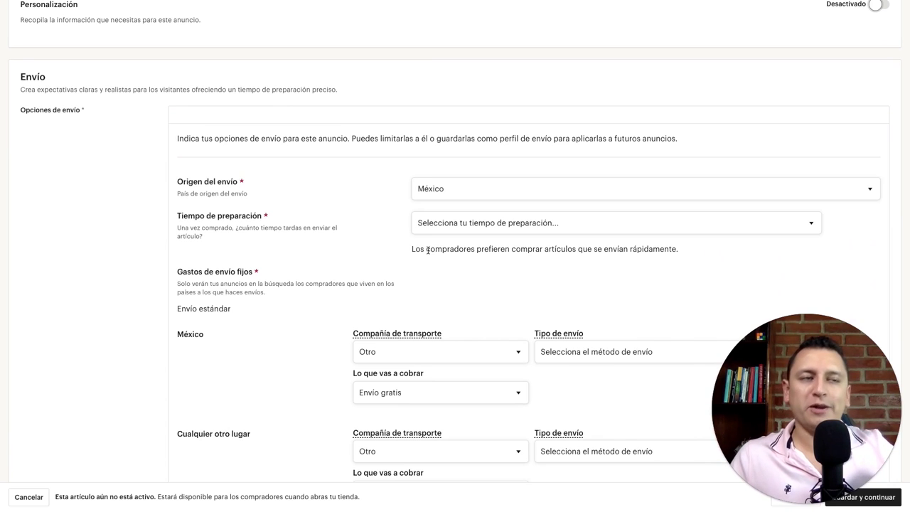
scroll(294, 276, "down", 1)
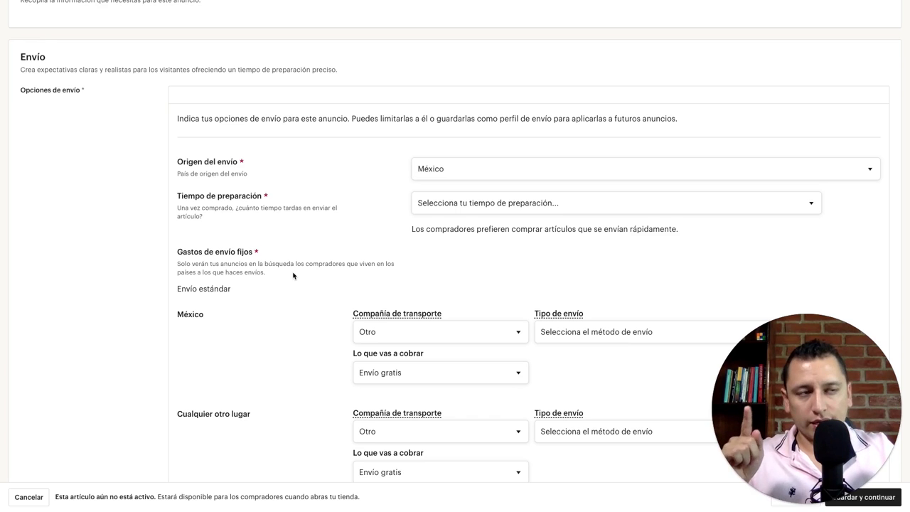
left_click(459, 174)
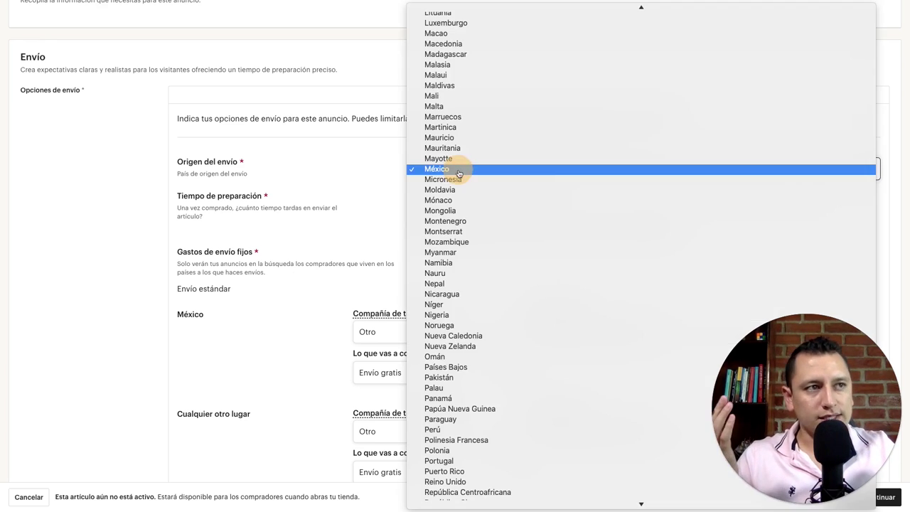
left_click(382, 200)
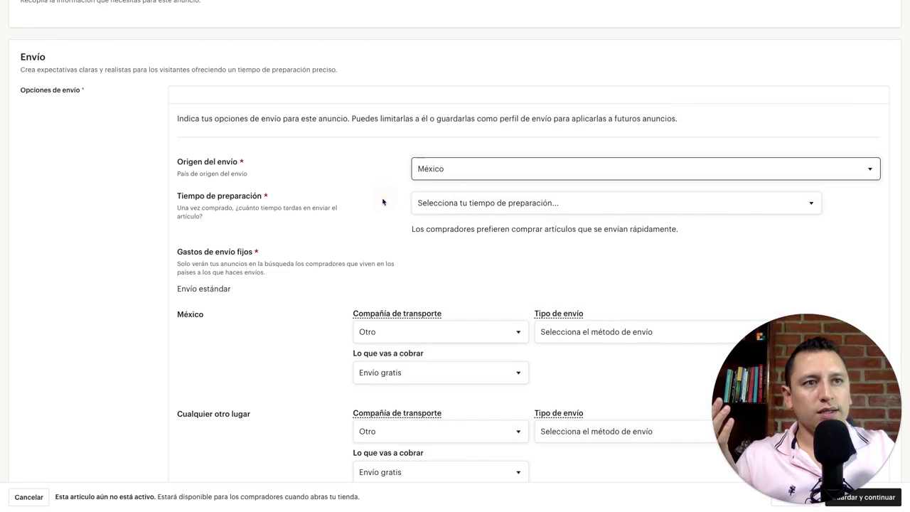
left_click(490, 210)
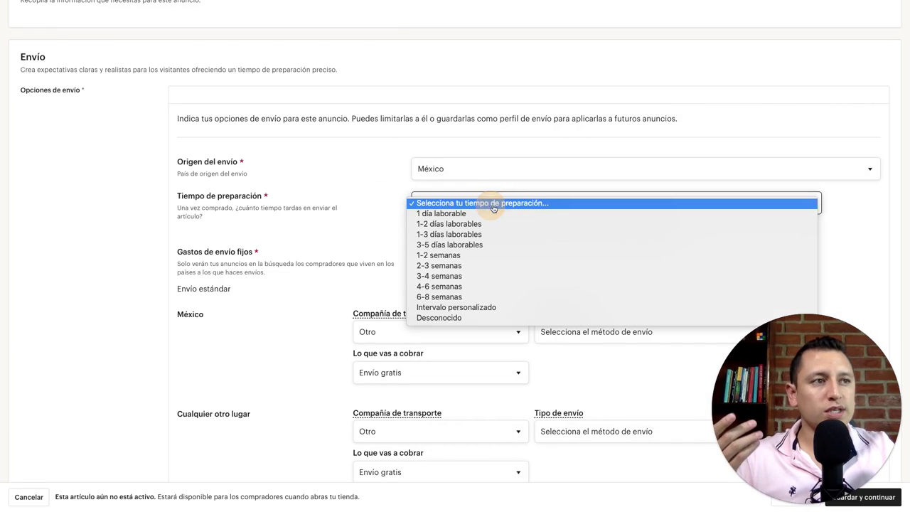
left_click(470, 244)
Examine the carrier, shipping type and charge choices for standard shipping within México without changing them.
scroll(352, 266, "down", 2)
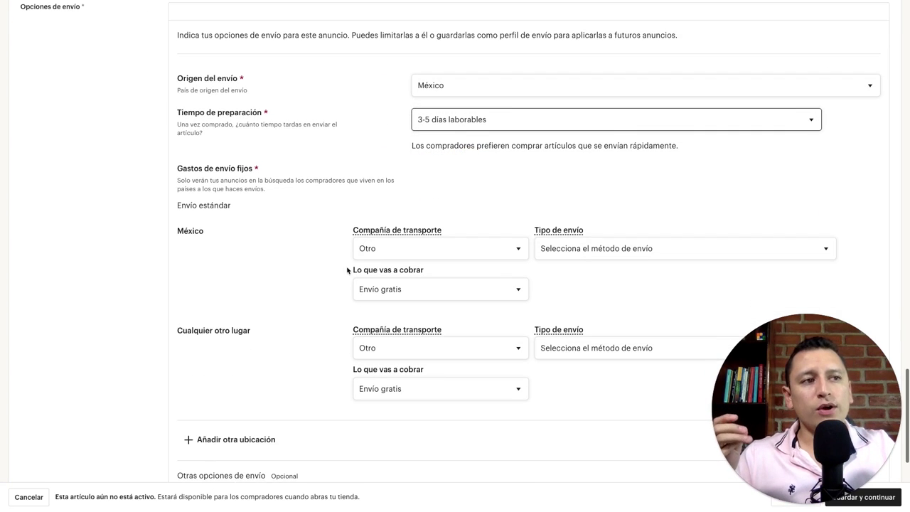
left_click(396, 254)
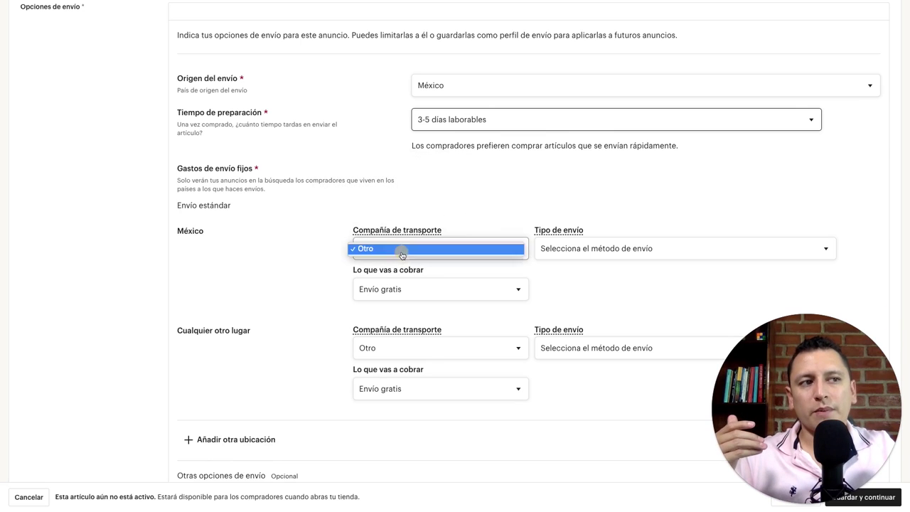
left_click(342, 259)
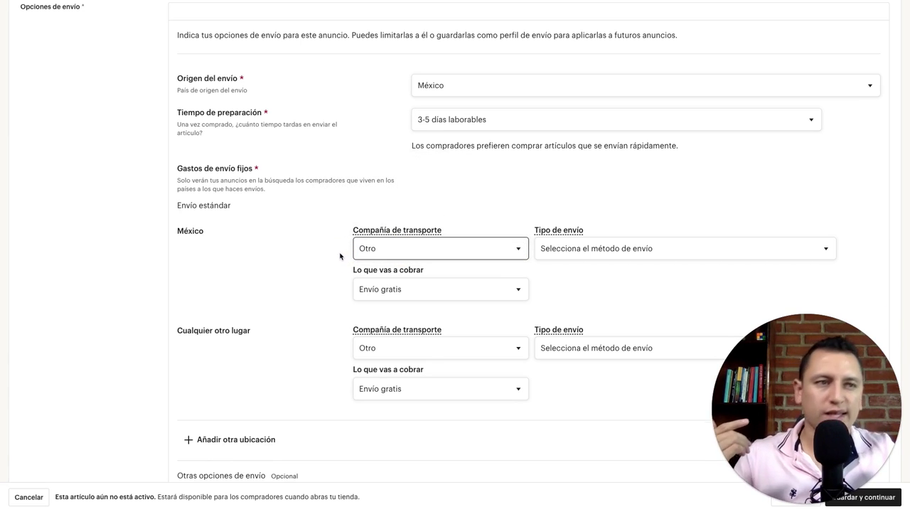
left_click(584, 254)
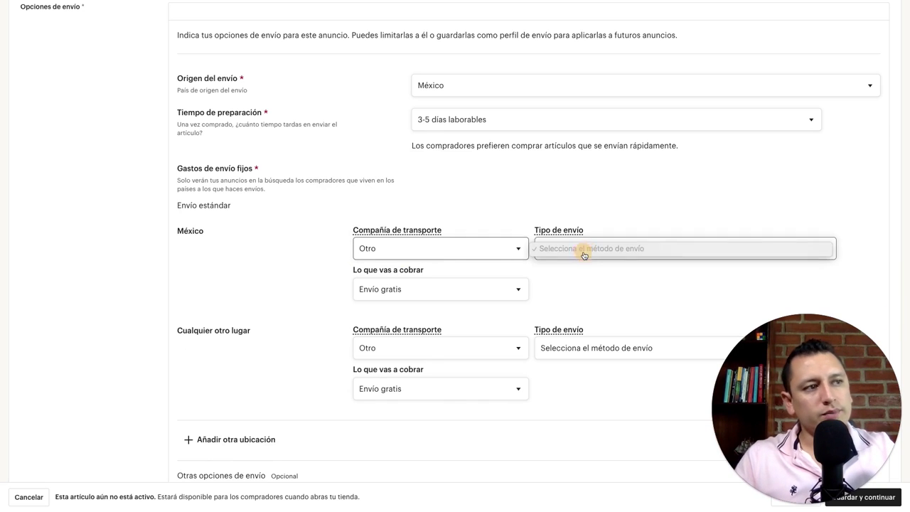
left_click(583, 270)
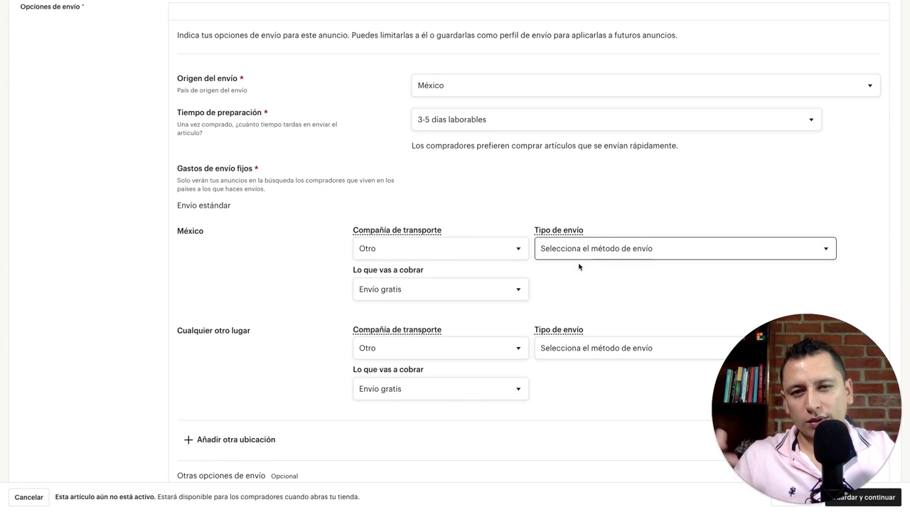
left_click(506, 291)
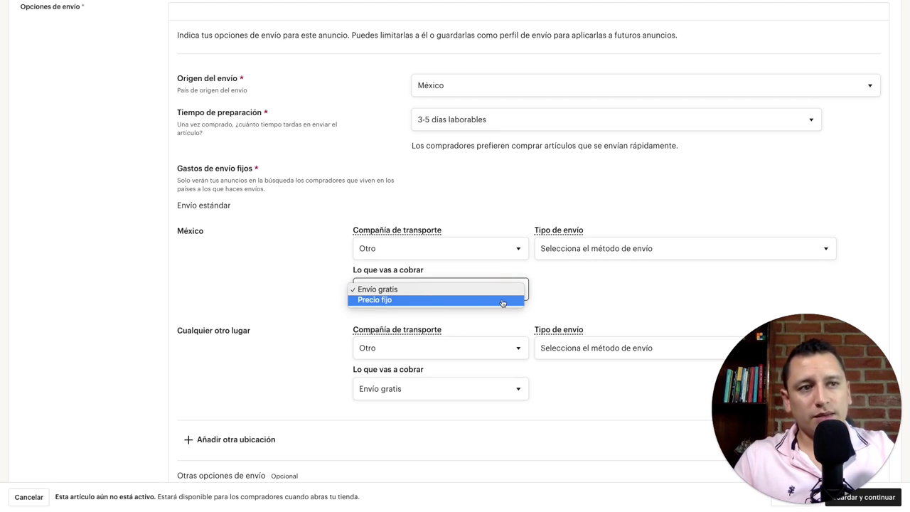
left_click(307, 299)
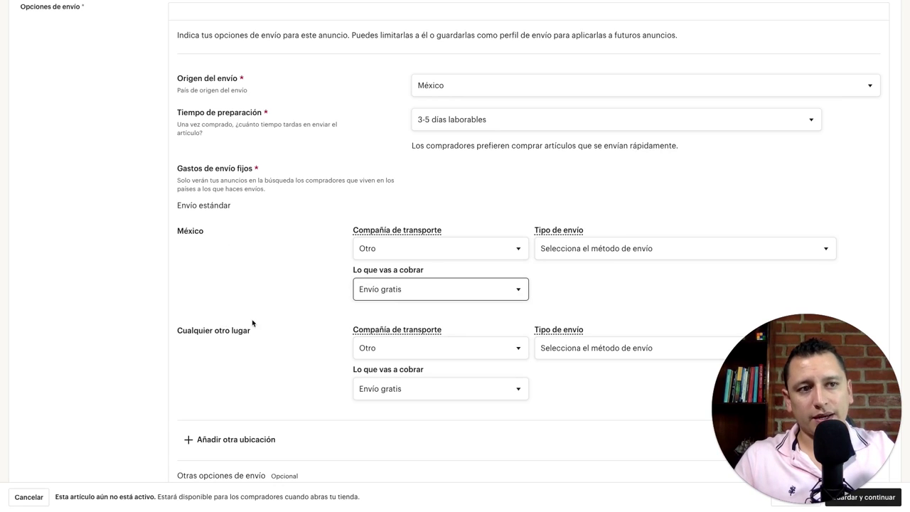
Switch México's shipping charge to Precio fijo and enter MX$ 300 for one item.
scroll(264, 375, "down", 2)
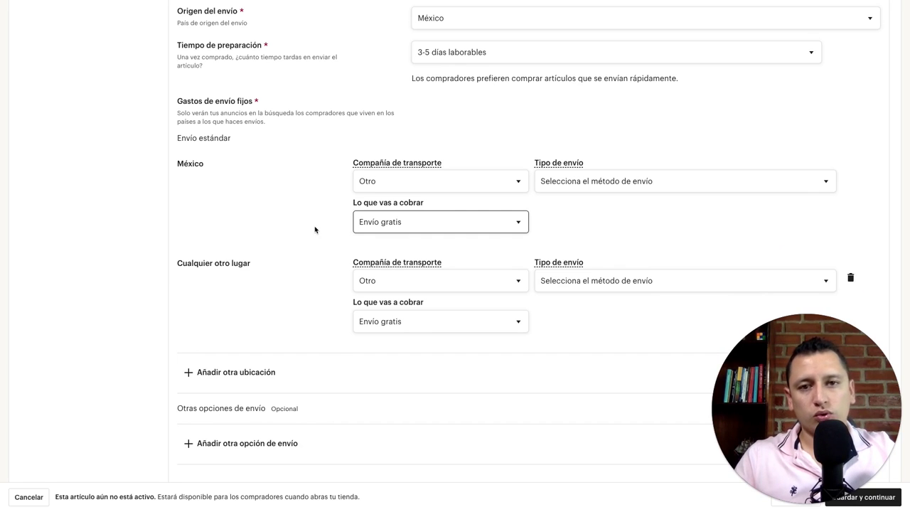
left_click(417, 223)
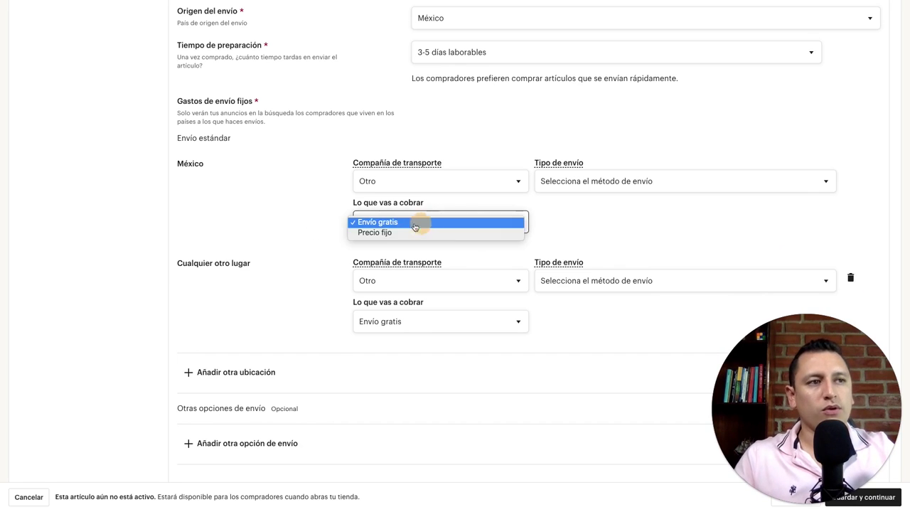
left_click(389, 234)
left_click(586, 222)
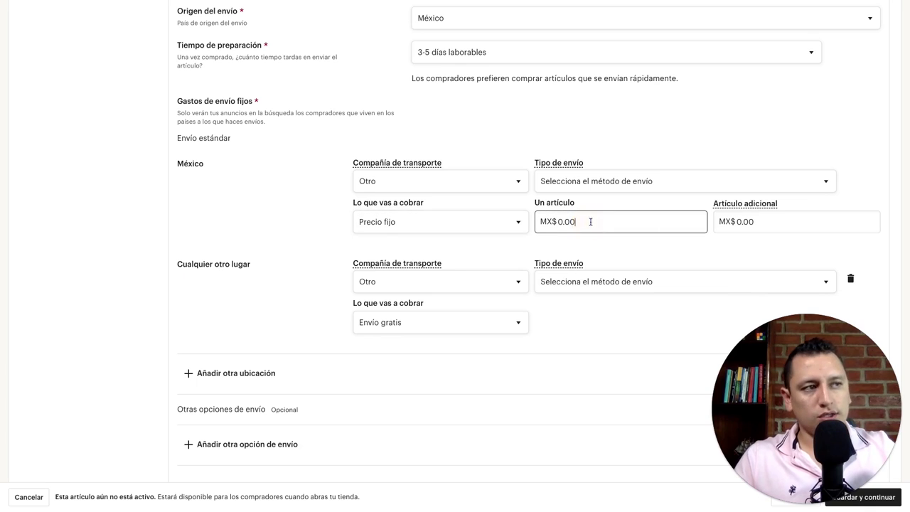
key("BackSpace")
key("BackSpace")
key("BackSpace")
key("BackSpace")
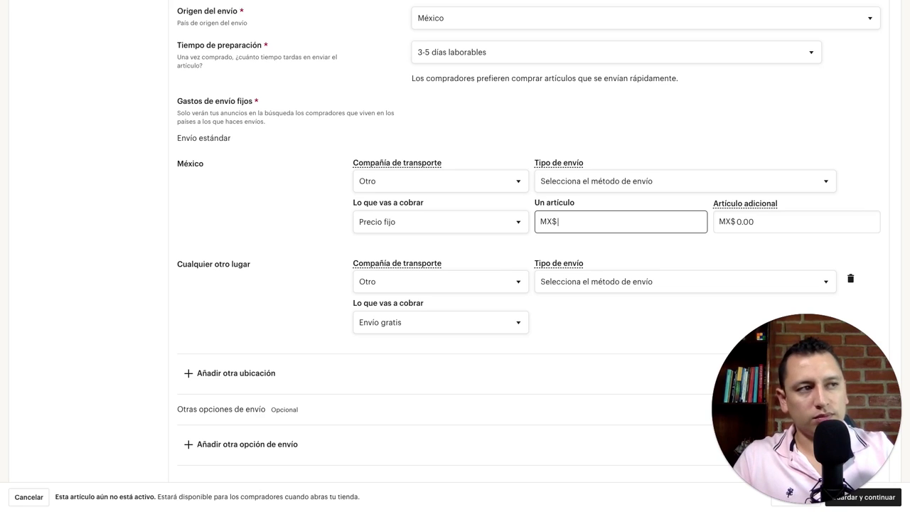
type("300")
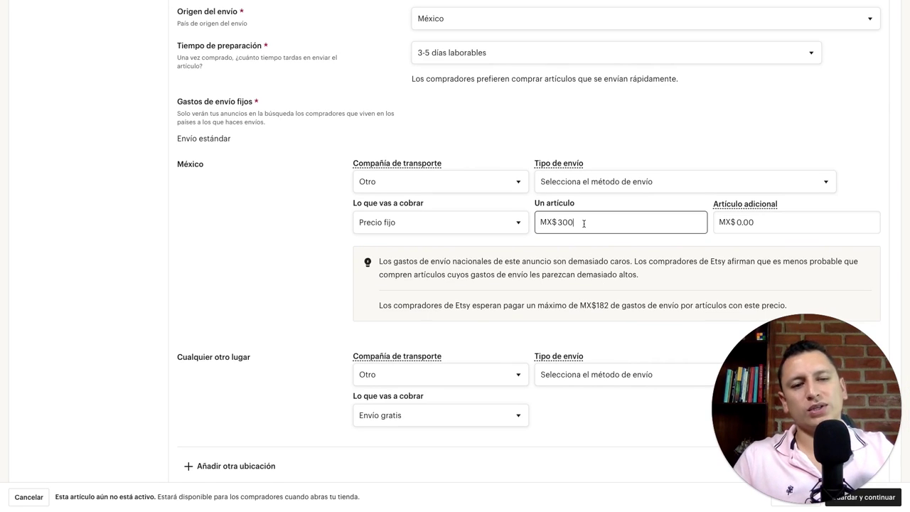
Change México's one-item shipping cost to MX$ 140.
left_click_drag(584, 223, 558, 223)
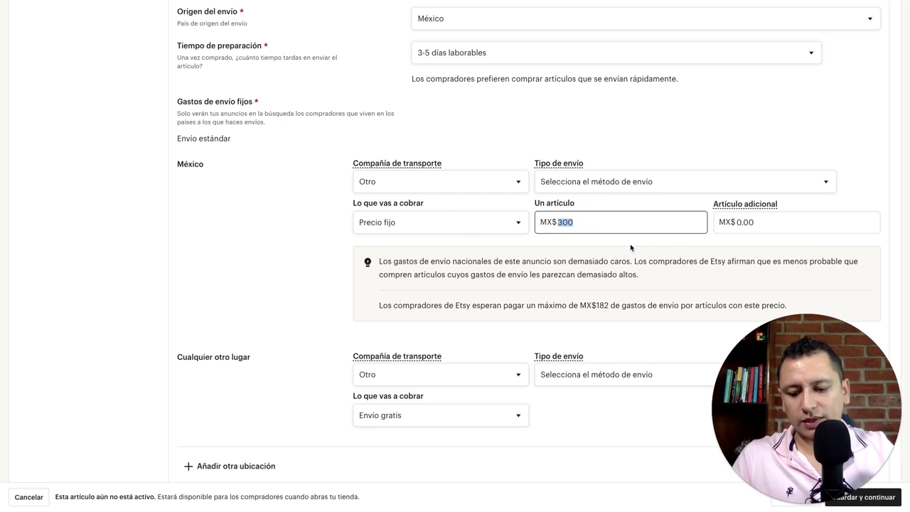
type("140")
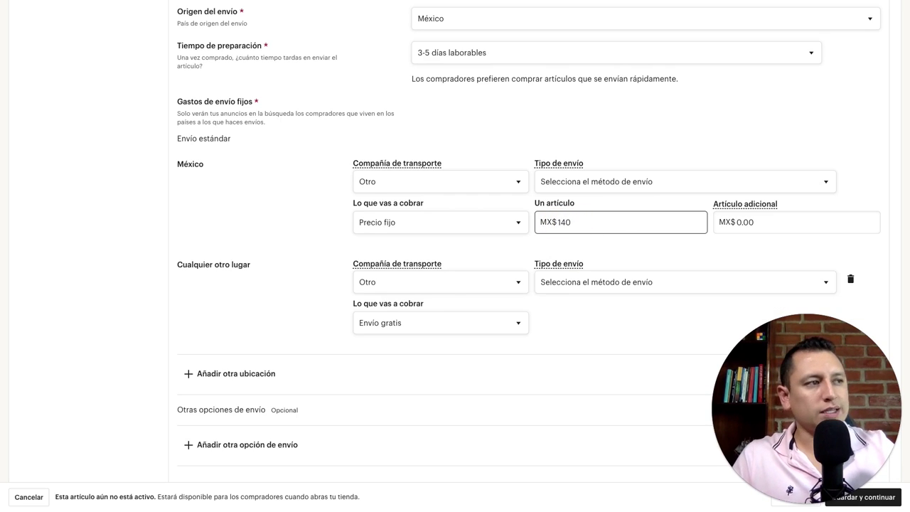
left_click(800, 221)
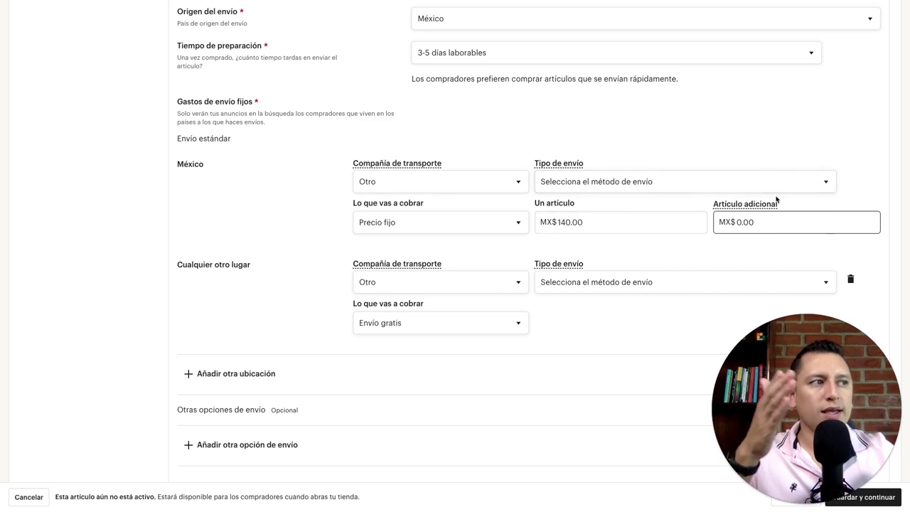
mouse_move(775, 205)
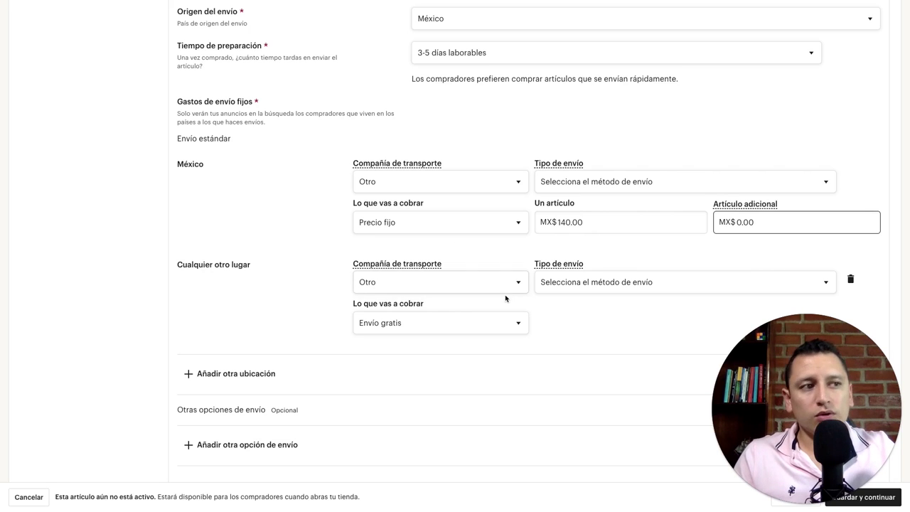
Switch the shipping charge for Cualquier otro lugar to Precio fijo.
left_click(500, 337)
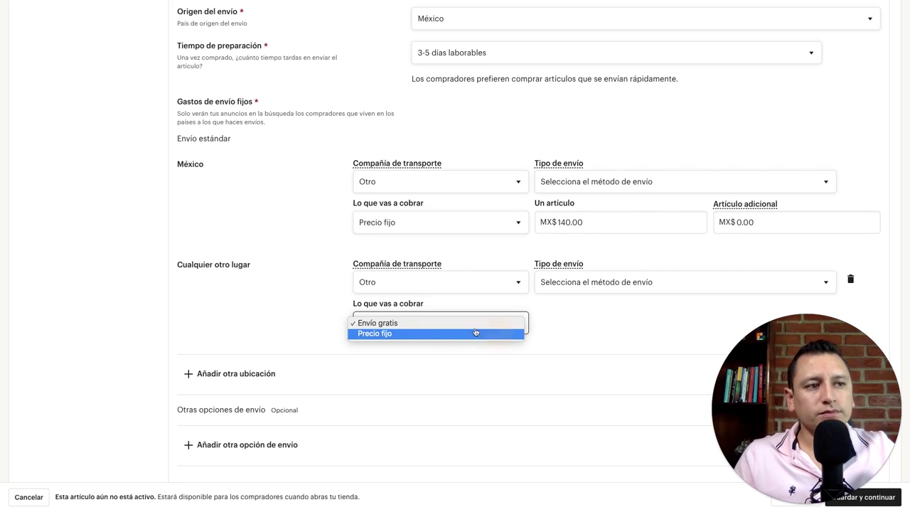
left_click(419, 333)
key("Up")
Add another shipping option, examine its name and destination choices, and remove the option again.
scroll(576, 334, "down", 1)
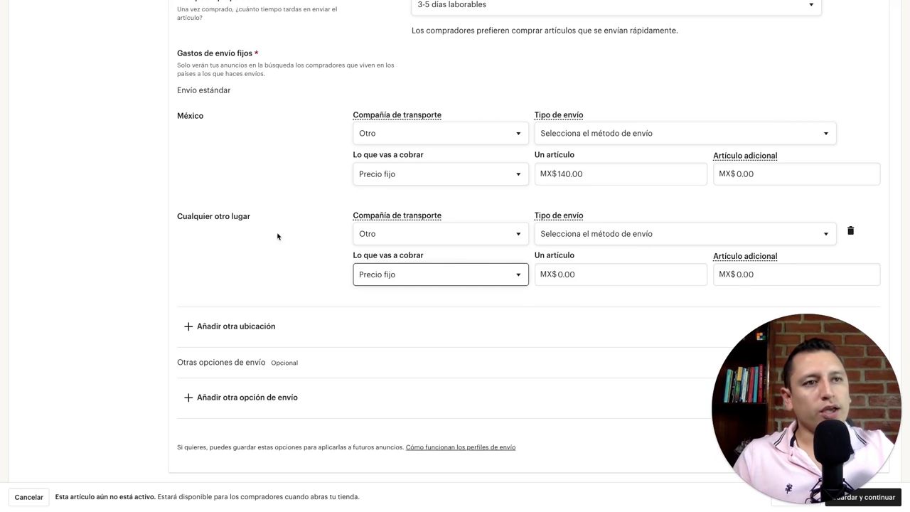
scroll(242, 241, "down", 1)
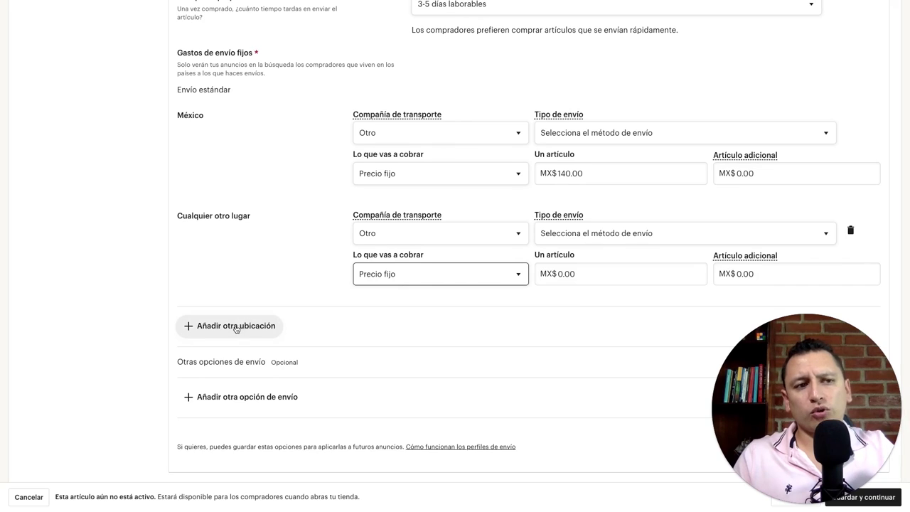
scroll(238, 329, "down", 1)
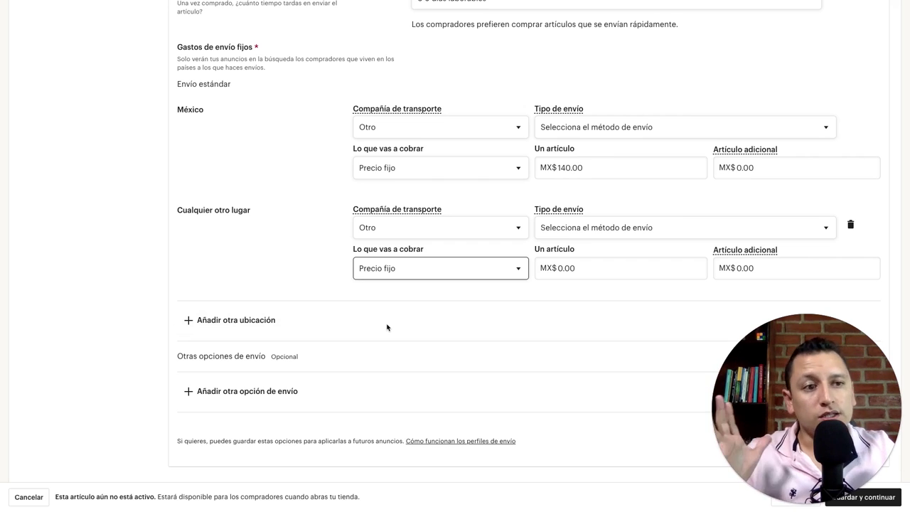
scroll(384, 335, "down", 1)
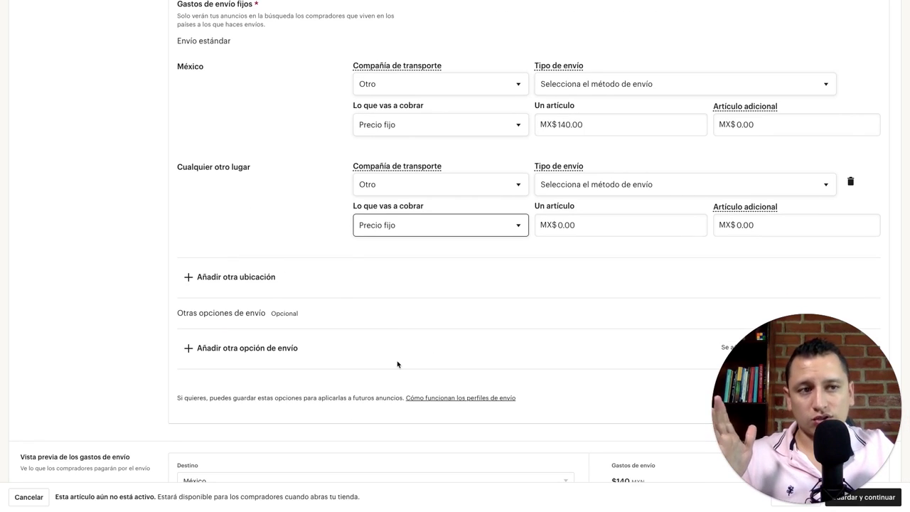
left_click(257, 350)
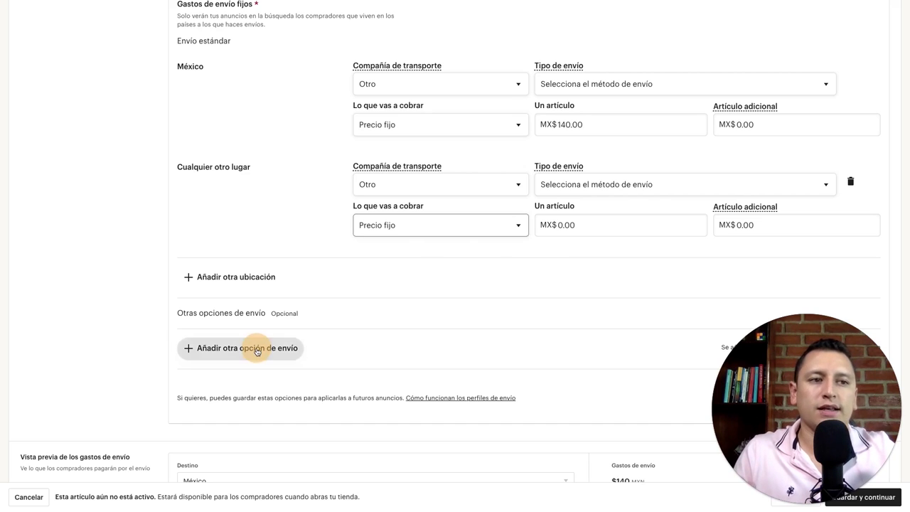
left_click(473, 215)
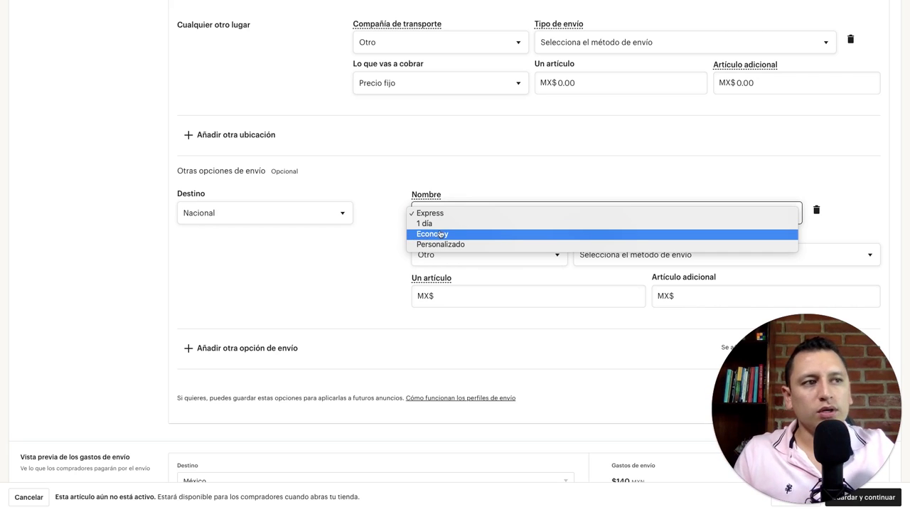
left_click(370, 258)
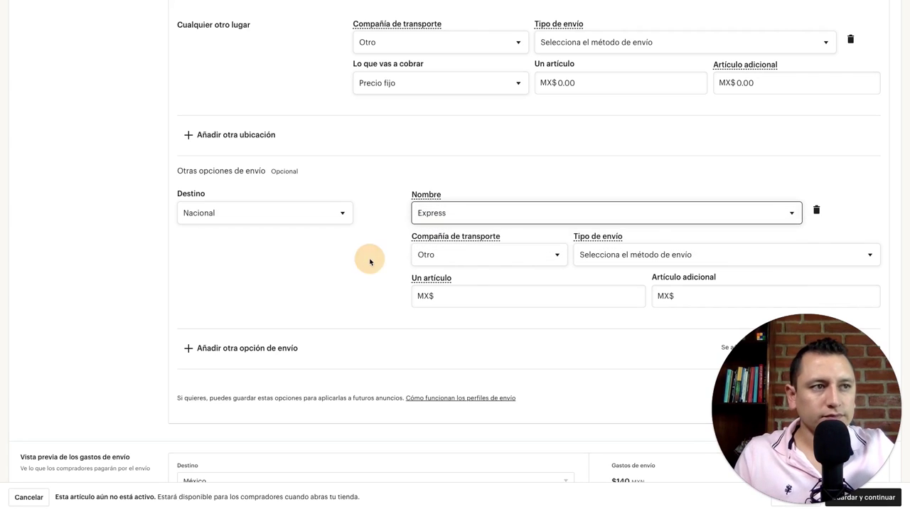
left_click(340, 214)
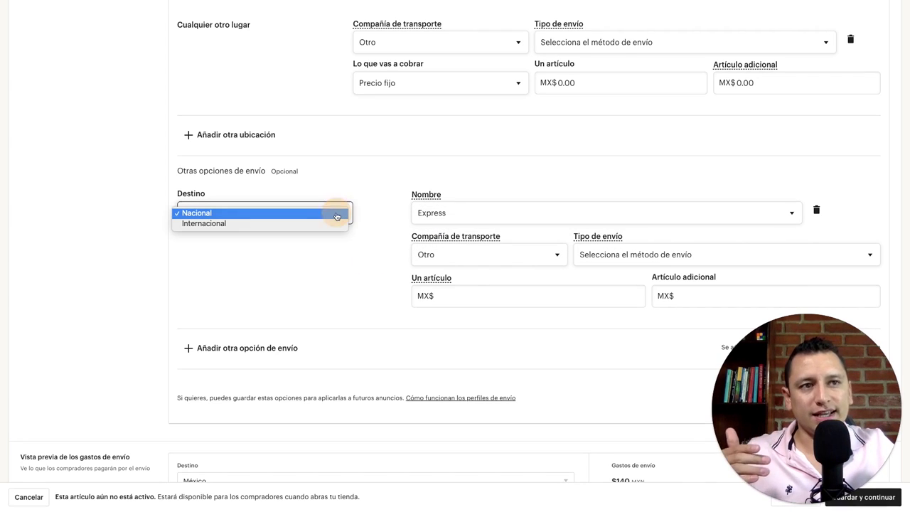
left_click(313, 262)
left_click(816, 209)
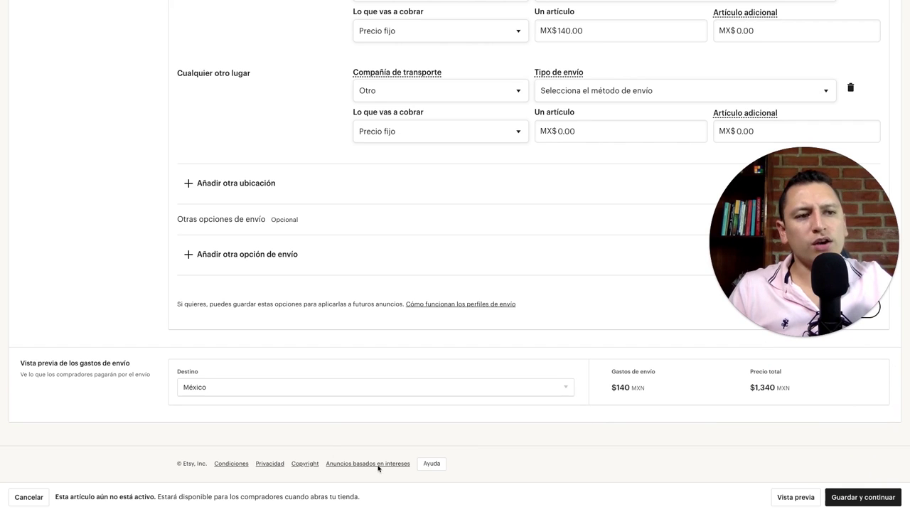
Set the one-item shipping cost for Cualquier otro lugar to MX$ 300.00.
scroll(471, 297, "up", 3)
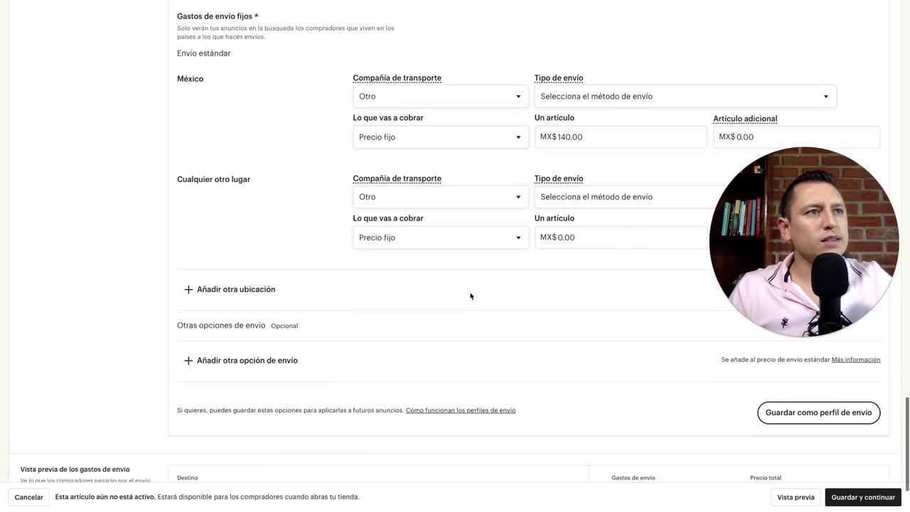
left_click(594, 246)
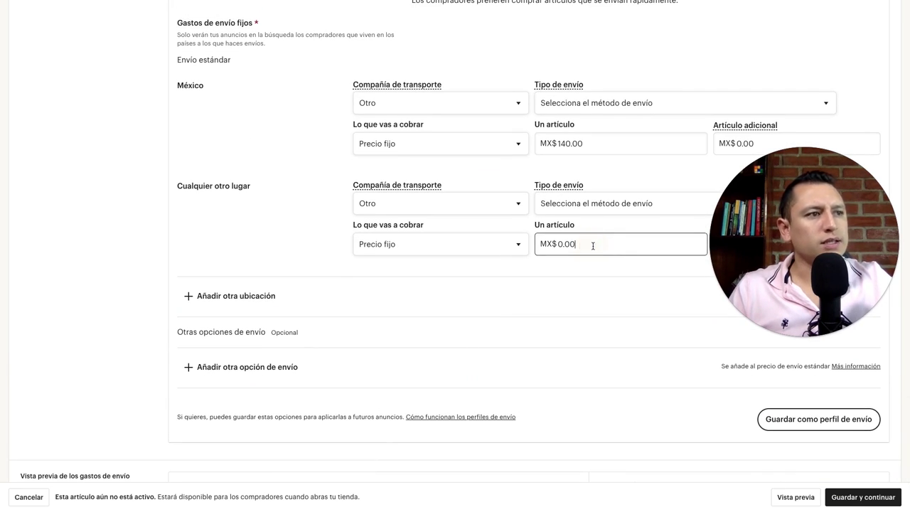
key("BackSpace")
key("BackSpace")
key("BackSpace")
key("BackSpace")
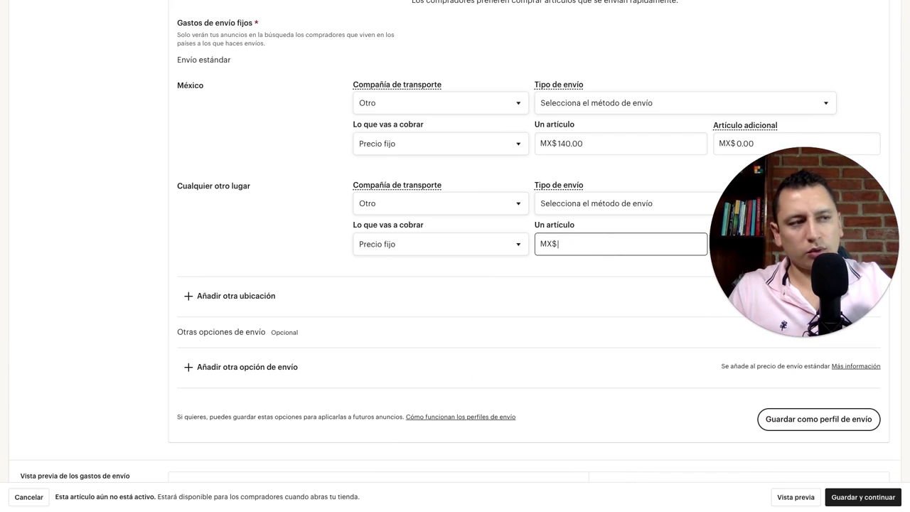
type("300.00")
left_click(514, 306)
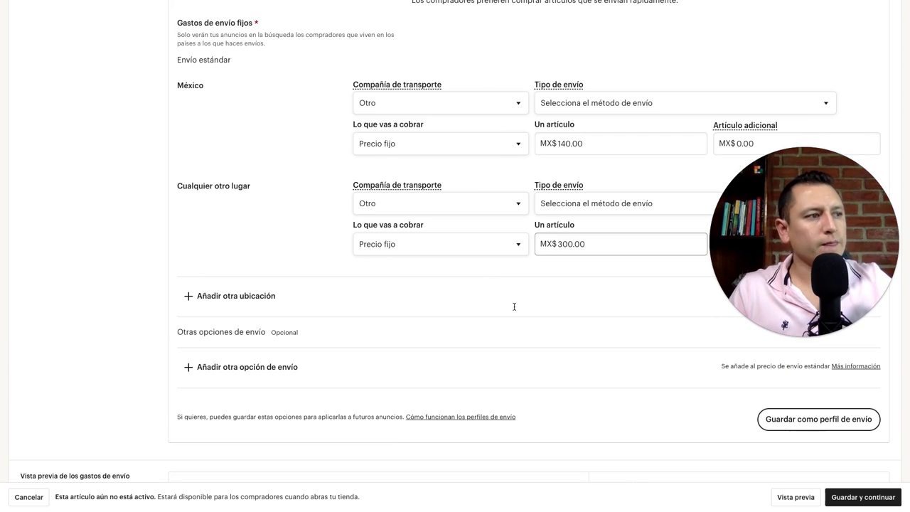
Preview the shipping cost and total price for the destination Everywhere.
scroll(514, 307, "down", 2)
left_click(568, 437)
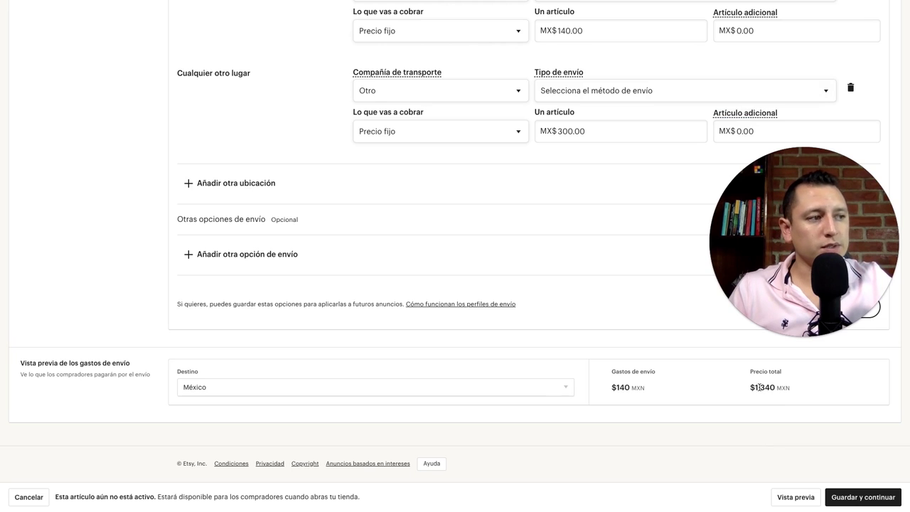
left_click(559, 386)
left_click(407, 405)
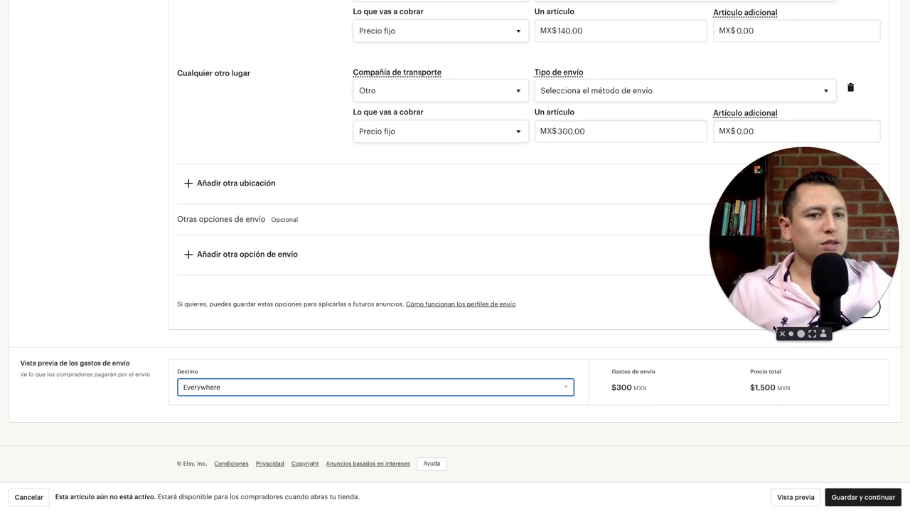
Save the chess set listing, then save the shop inventory and continue to the payment setup.
left_click(841, 463)
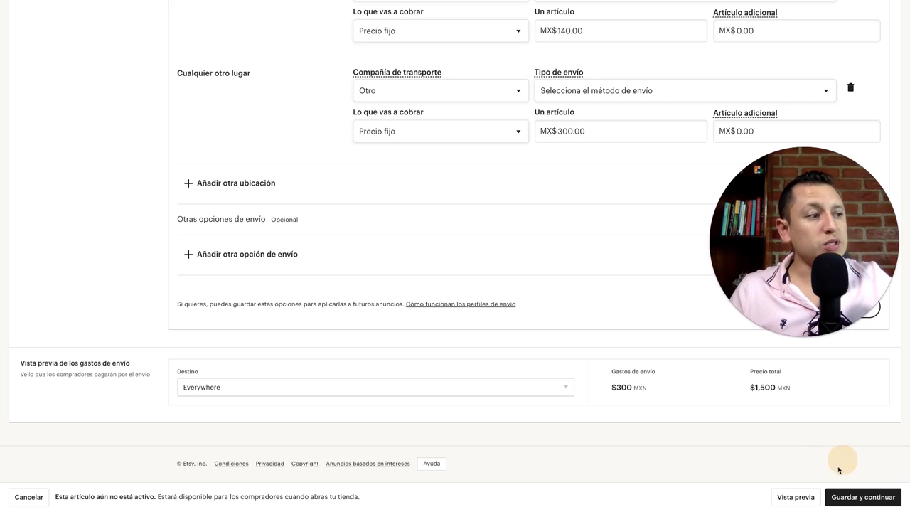
left_click(863, 502)
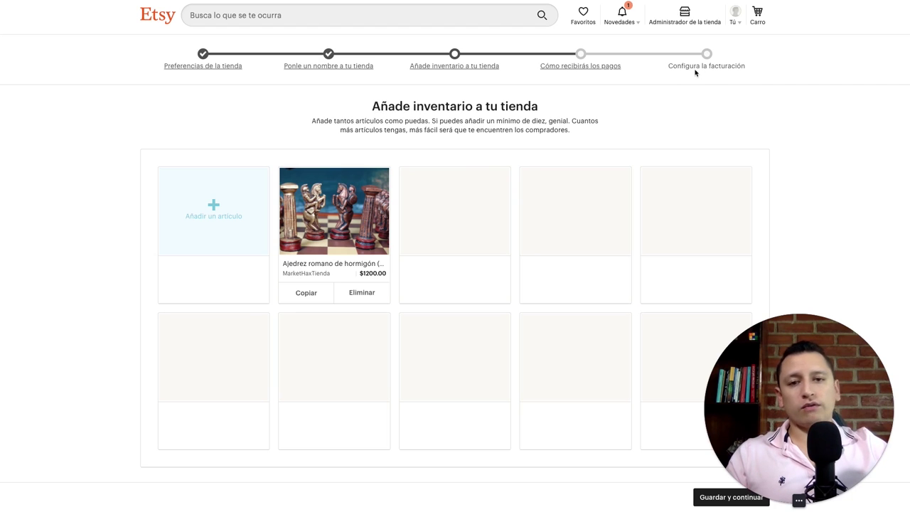
left_click(711, 499)
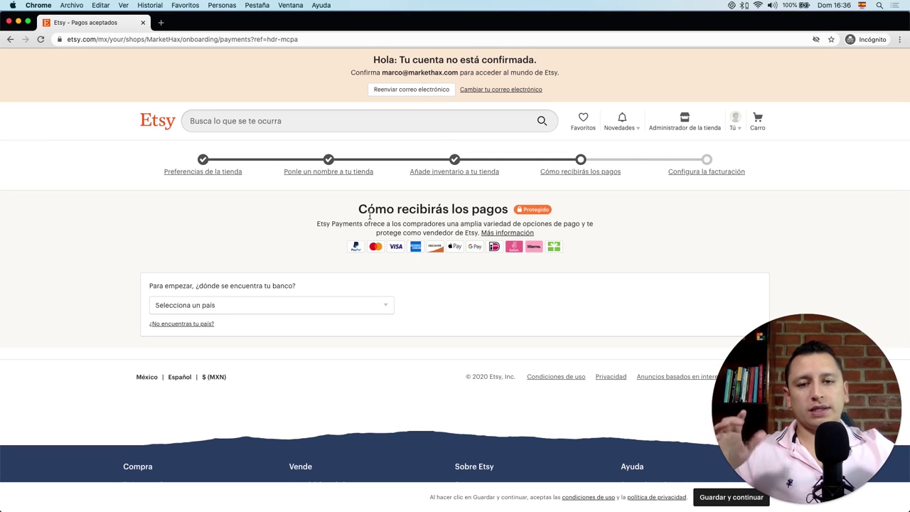
Choose México as the country where the bank is located.
scroll(327, 232, "down", 1)
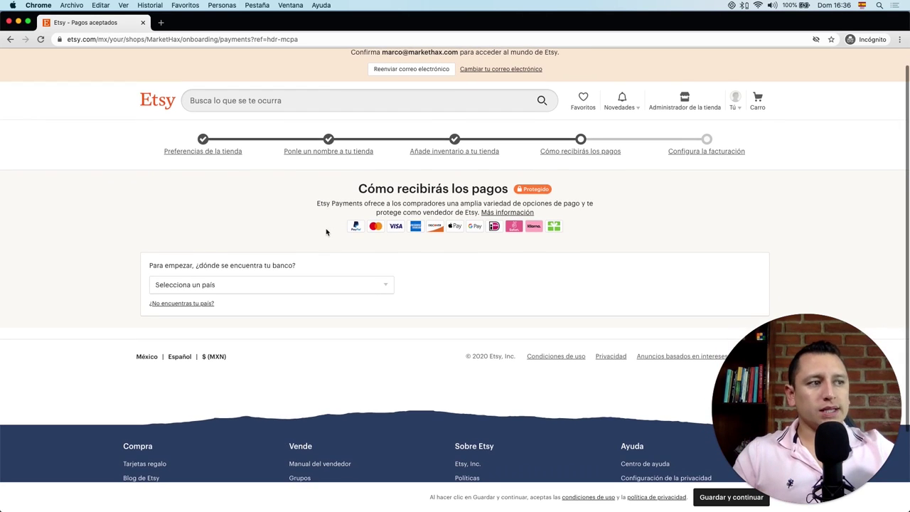
scroll(326, 232, "down", 1)
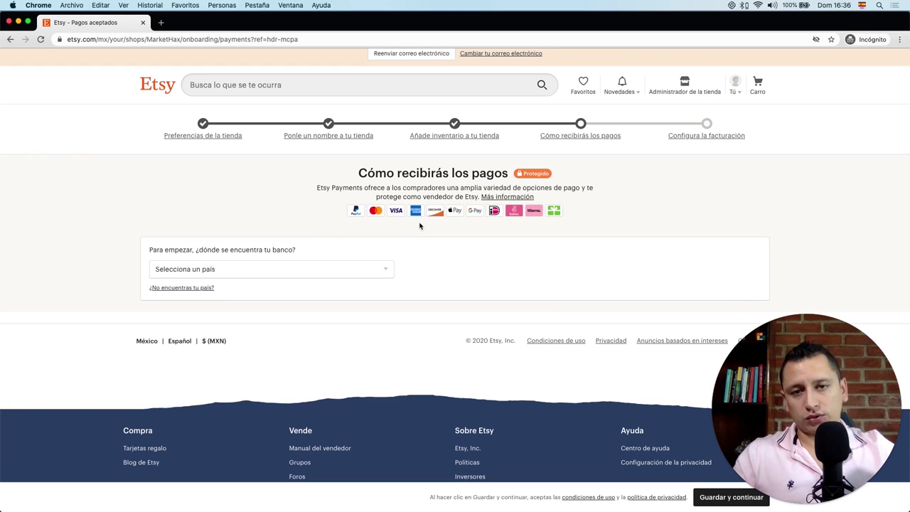
left_click(368, 269)
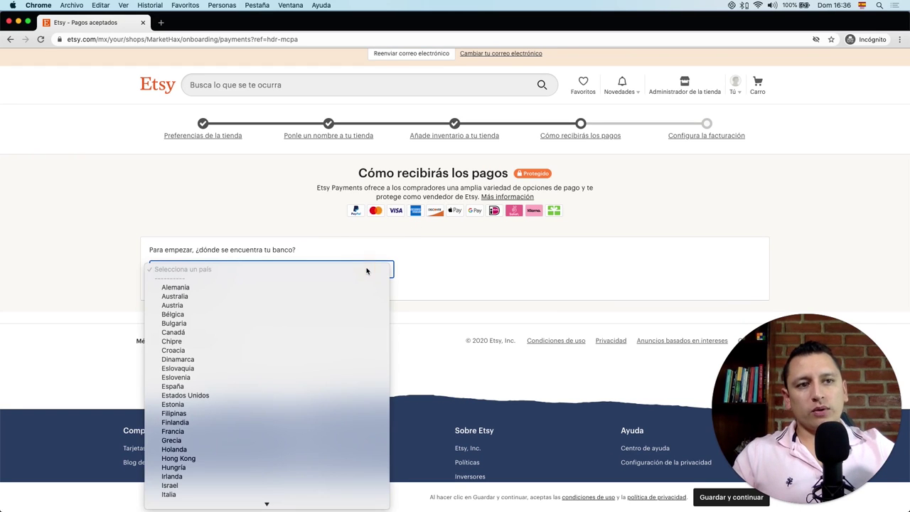
type("mex")
key("Return")
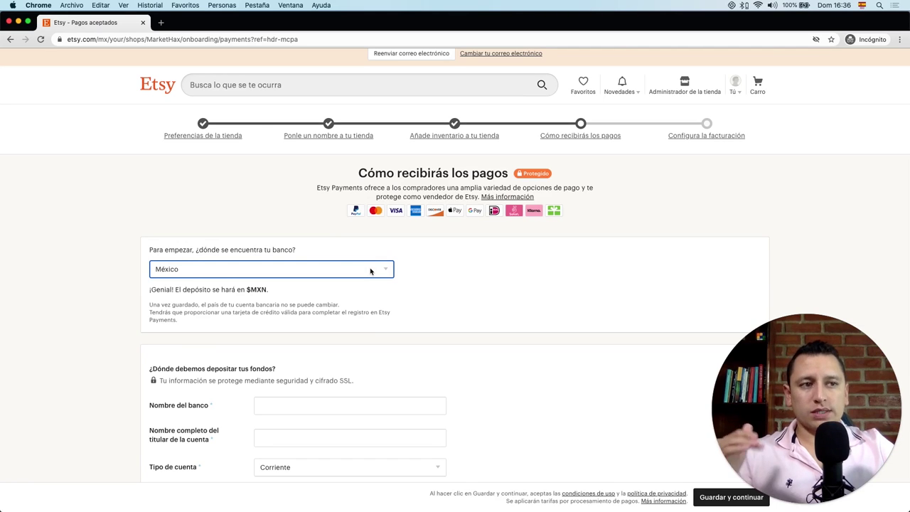
Go through the bank account, personal and home address fields, and save the completed payment details.
scroll(373, 293, "down", 4)
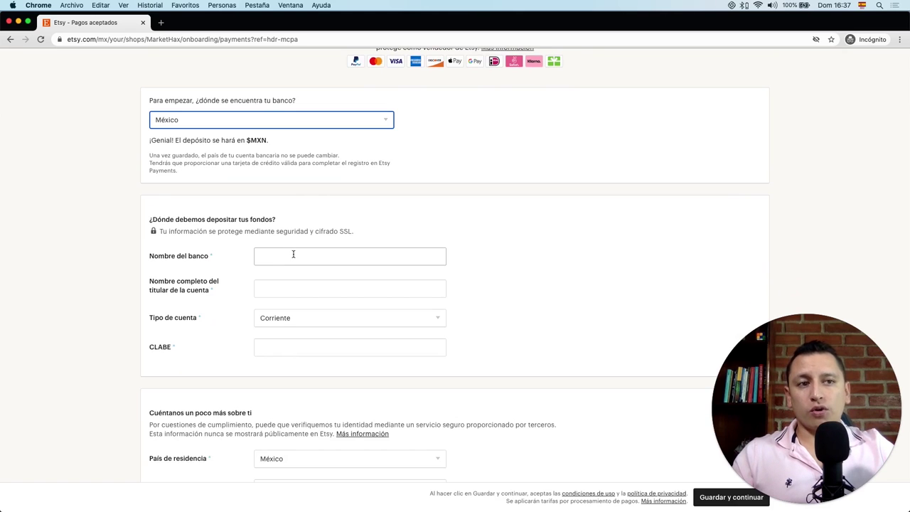
left_click(293, 256)
left_click(290, 290)
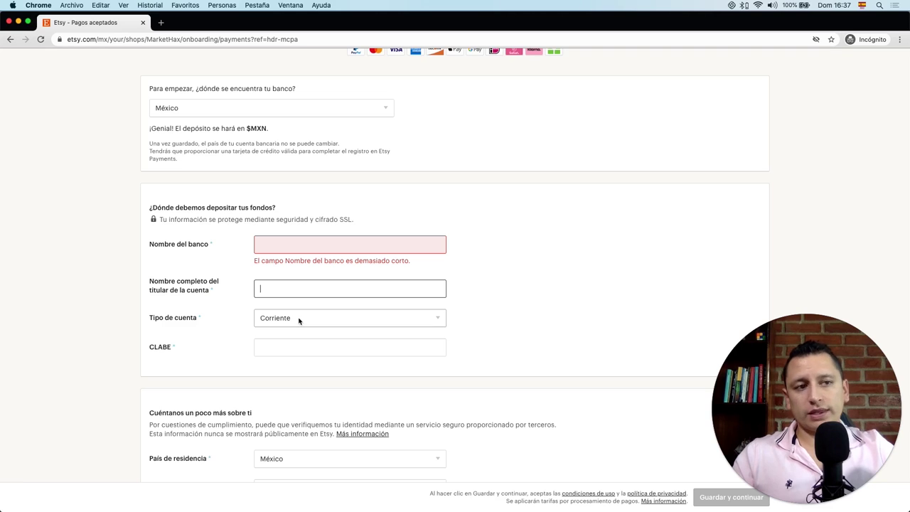
left_click(287, 349)
scroll(622, 254, "down", 5)
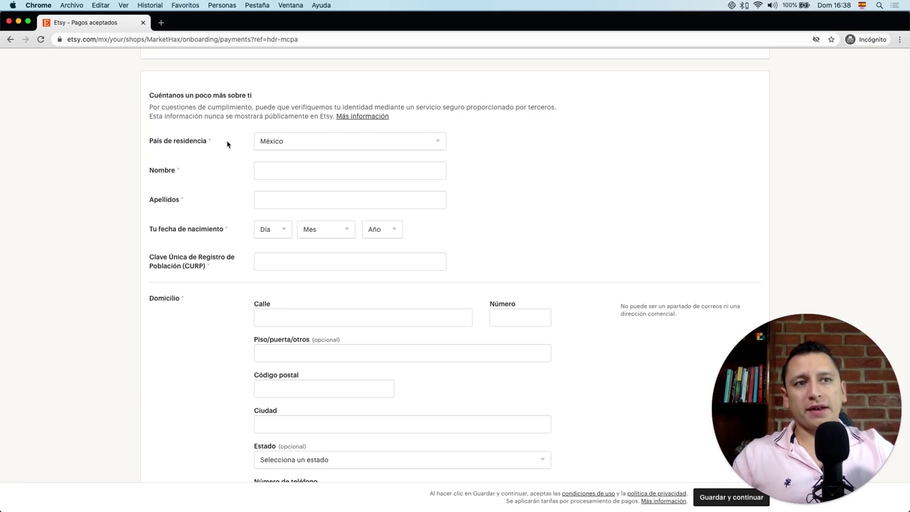
scroll(227, 144, "down", 1)
scroll(227, 144, "down", 3)
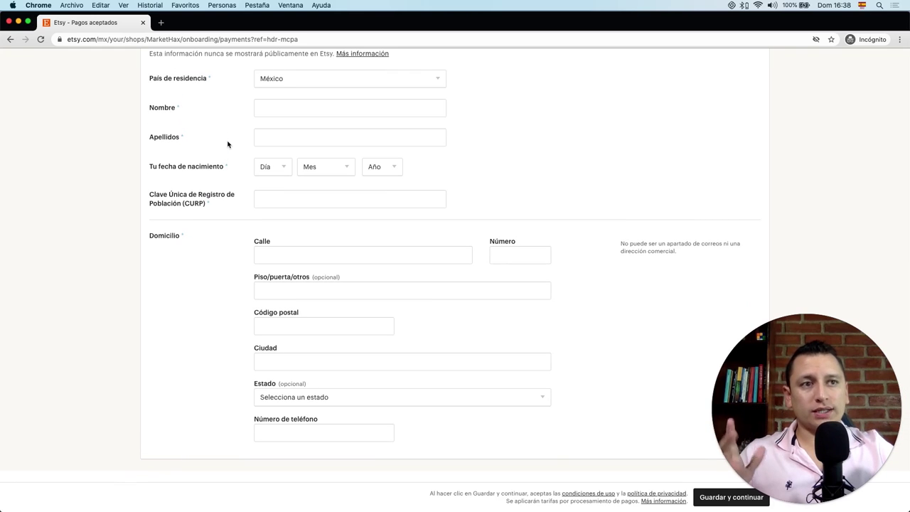
scroll(226, 142, "up", 1)
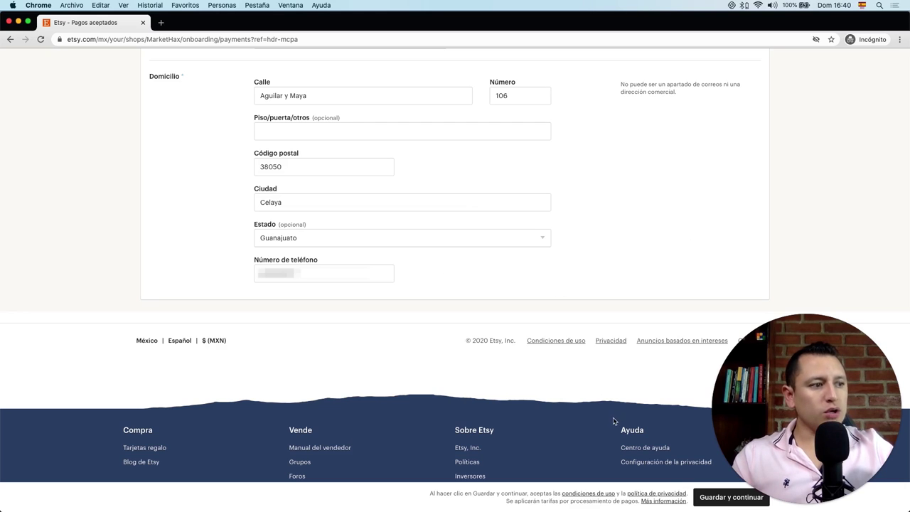
left_click(715, 502)
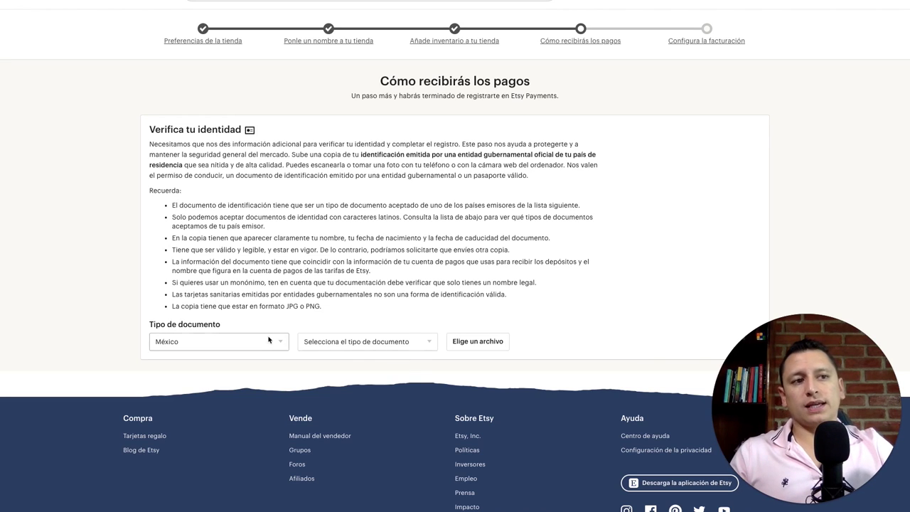
Choose Permiso de conducir as the identity document, upload 2020-08-16 16.49.03.jpg, and submit it for verification.
left_click(407, 342)
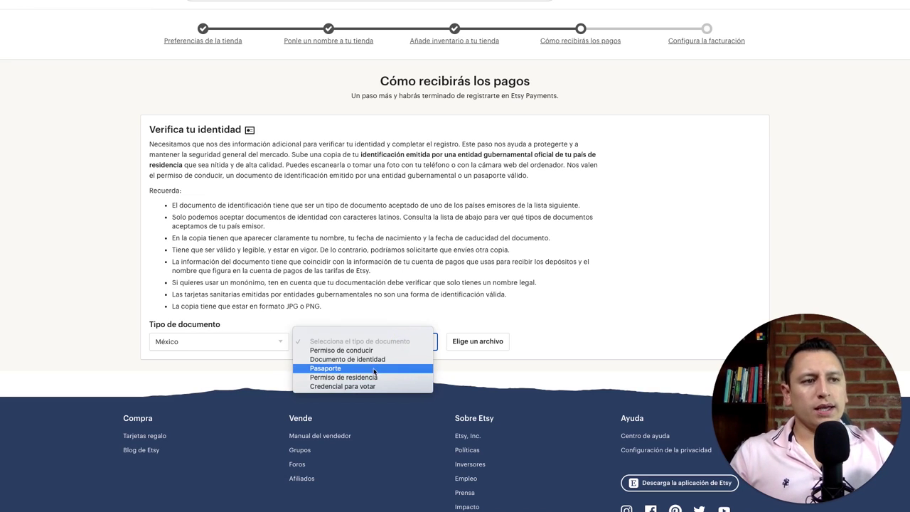
left_click(361, 351)
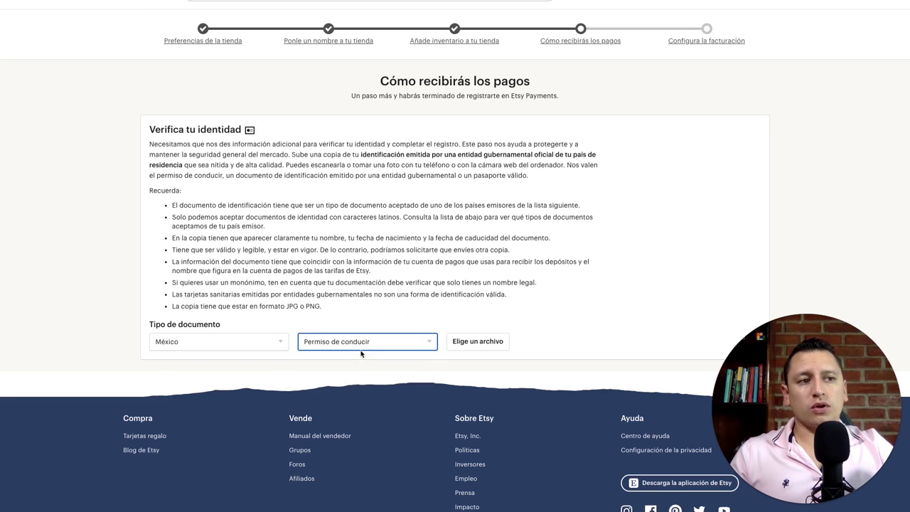
left_click(496, 343)
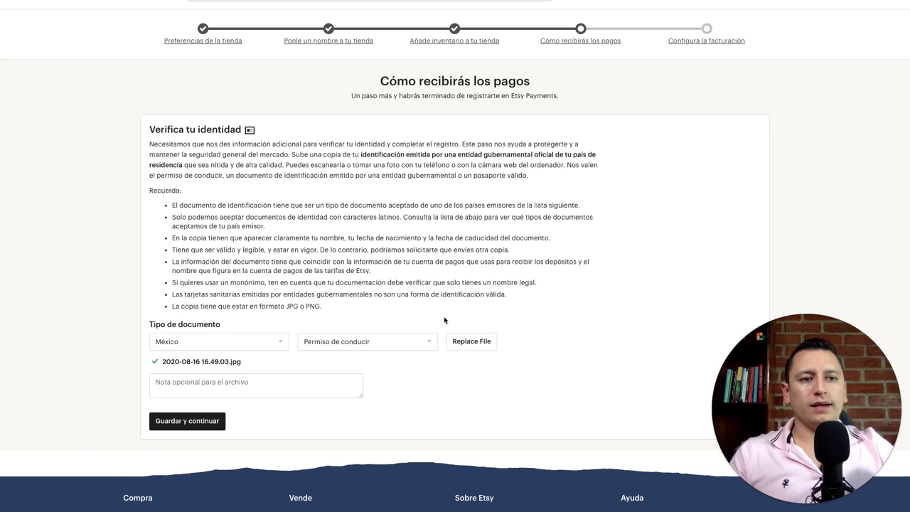
left_click(203, 426)
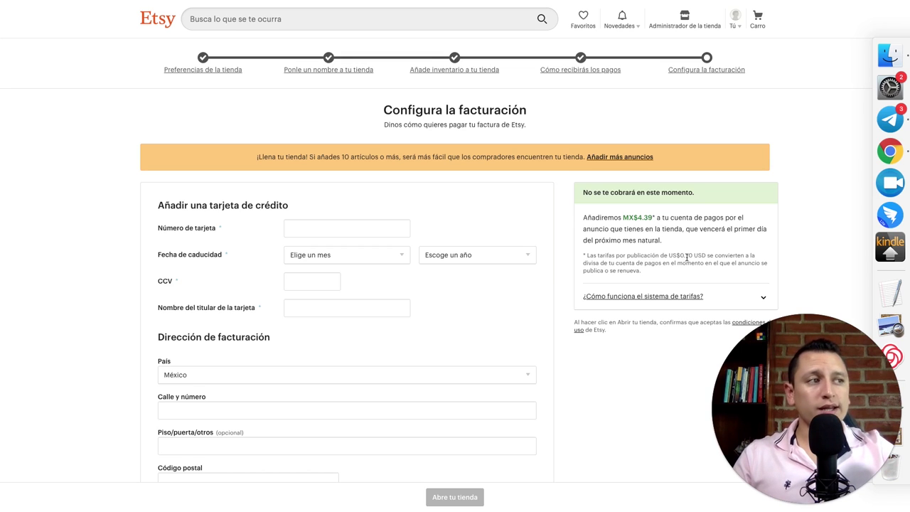
Expand the explanation of Etsy's fee system on the billing page and read its entry on the listing fee.
scroll(688, 257, "down", 1)
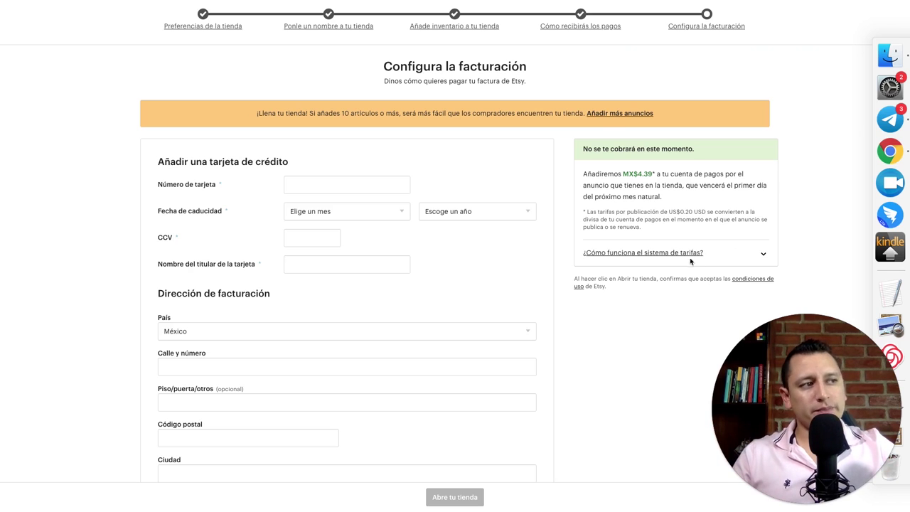
left_click(761, 255)
scroll(747, 256, "down", 2)
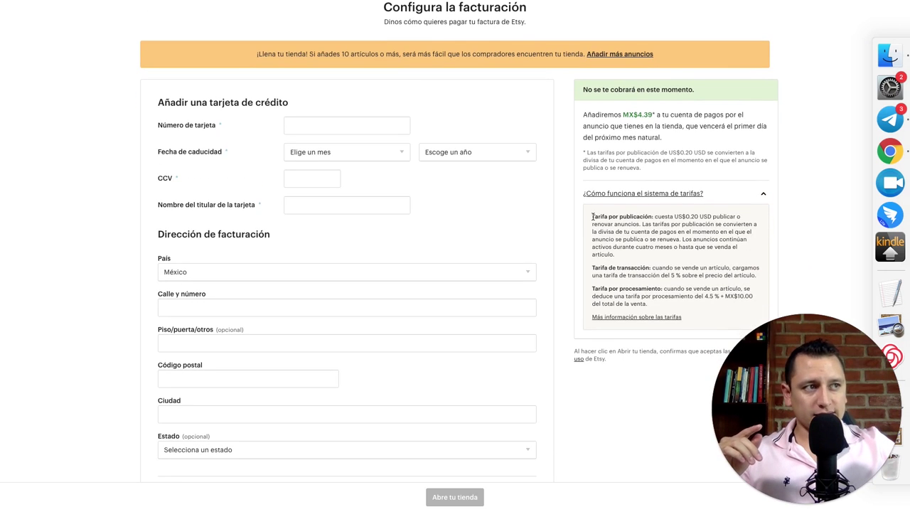
left_click_drag(594, 217, 652, 217)
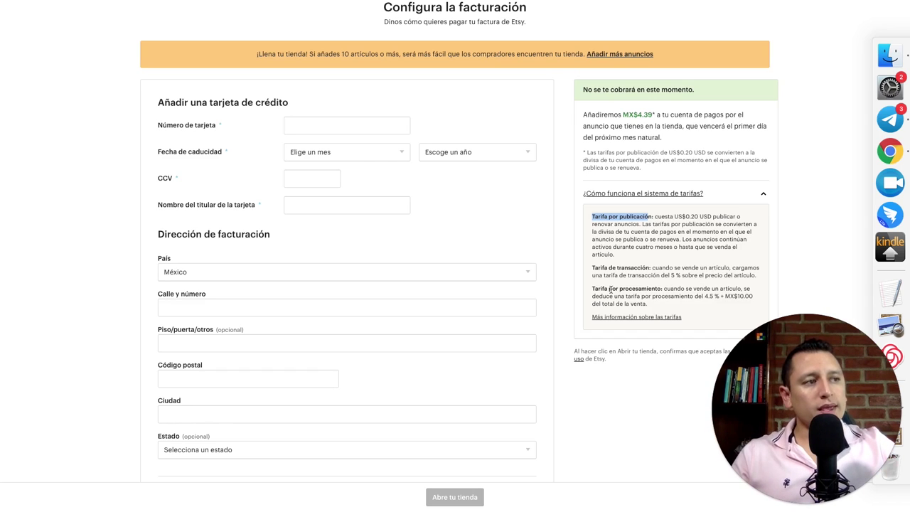
Read the fee explanation's entry on the processing fee, including its rate and fixed amount.
left_click_drag(592, 289, 650, 290)
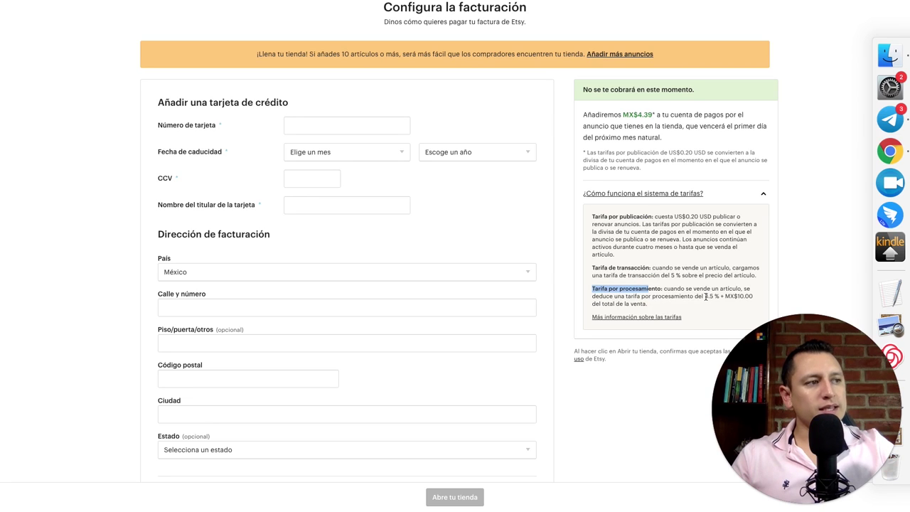
left_click_drag(709, 296, 765, 299)
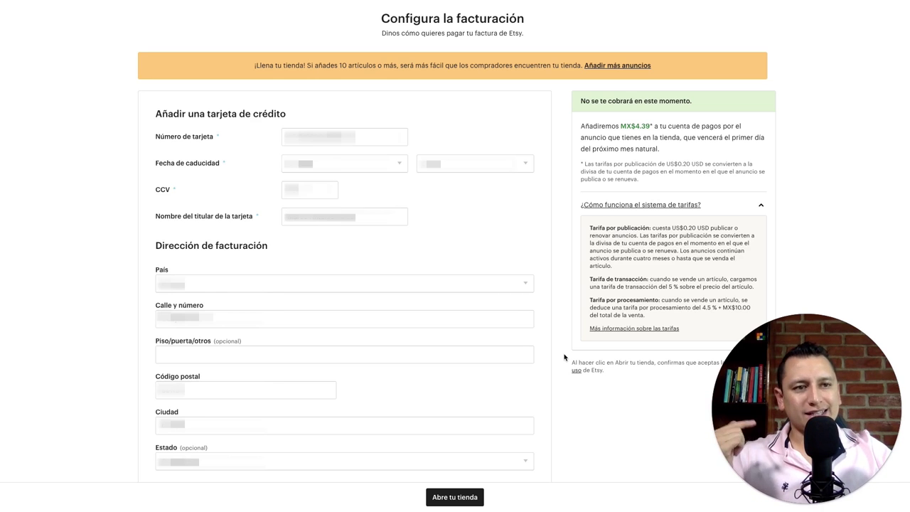
Go through the completed card, billing address and tax number fields, and open the shop.
scroll(564, 357, "down", 3)
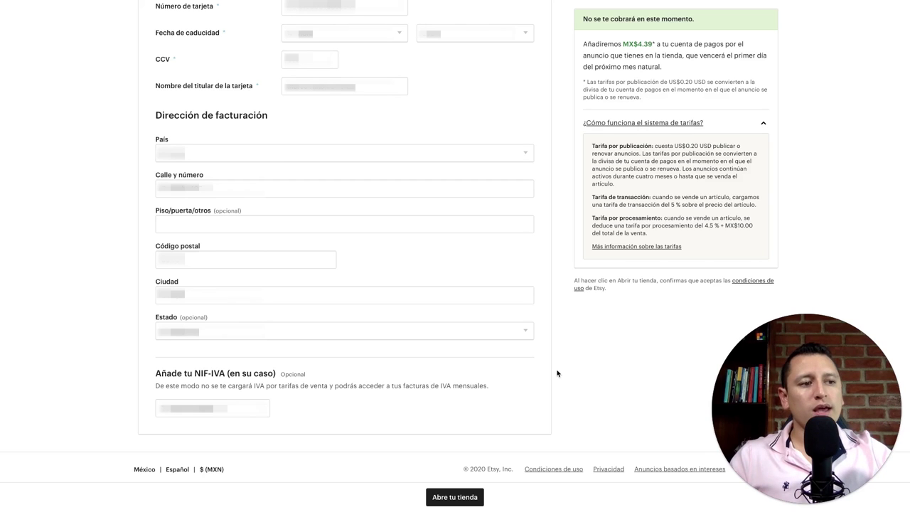
left_click(463, 499)
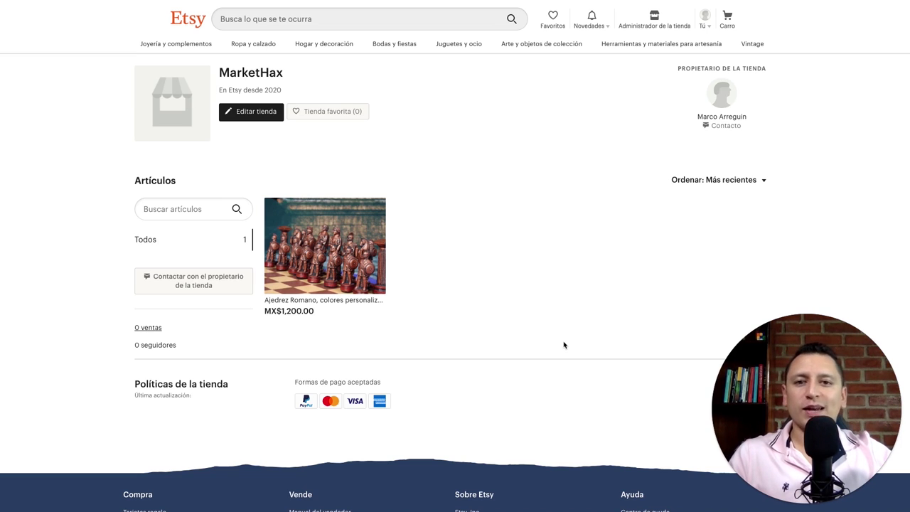
scroll(494, 158, "down", 1)
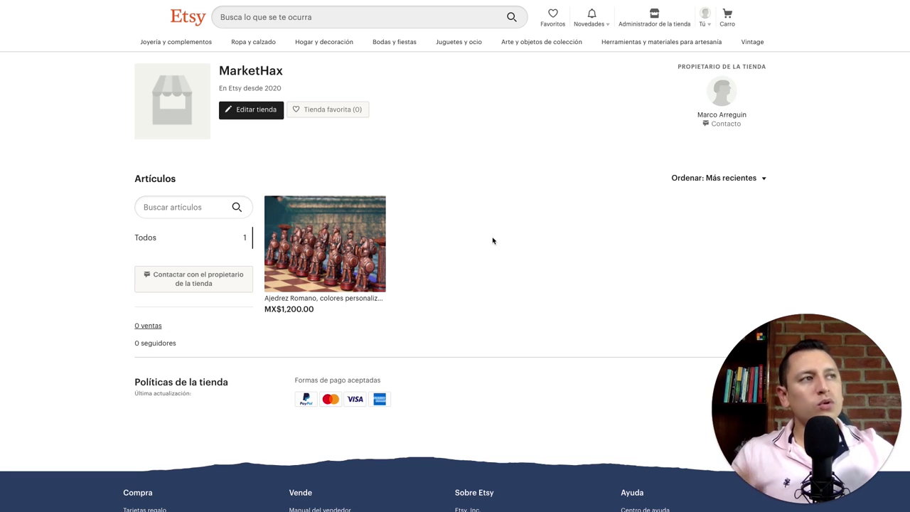
Open the shop manager and look through its dashboard, listings, messages and orders pages, skipping the orders introduction.
left_click(662, 28)
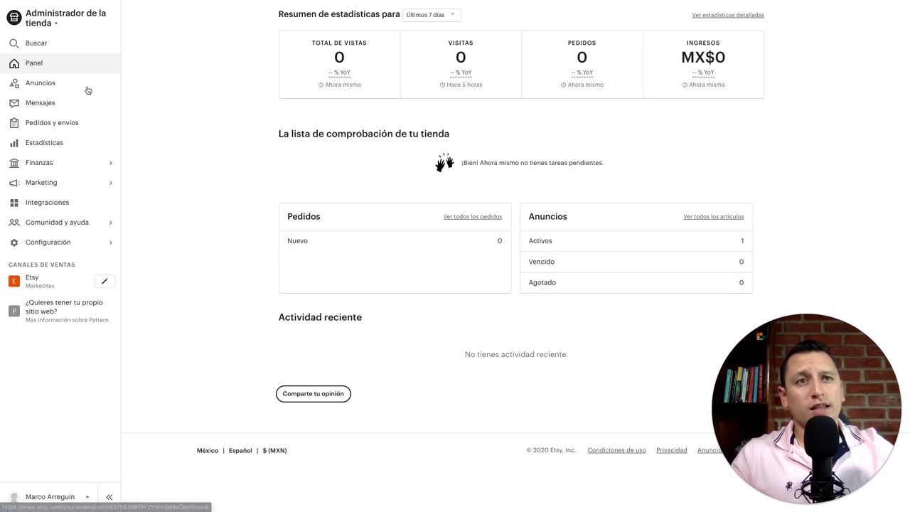
left_click(48, 83)
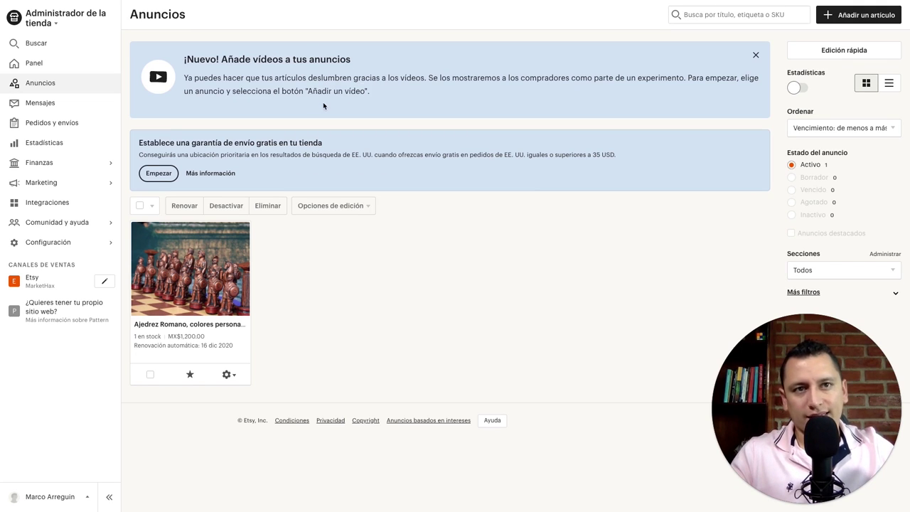
left_click(71, 110)
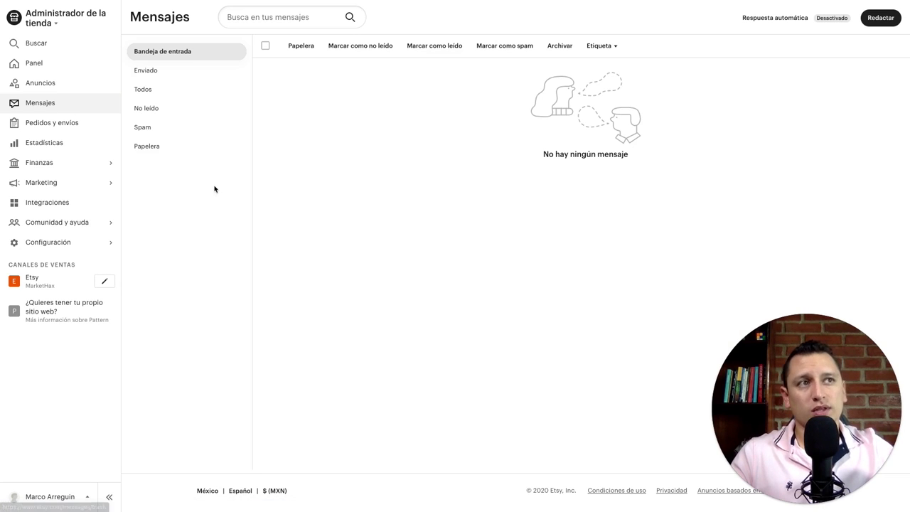
left_click(62, 127)
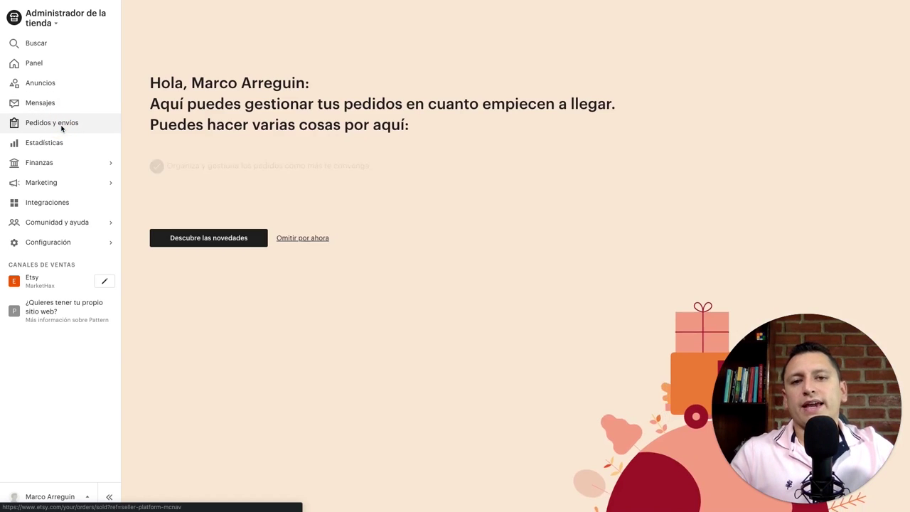
left_click(313, 238)
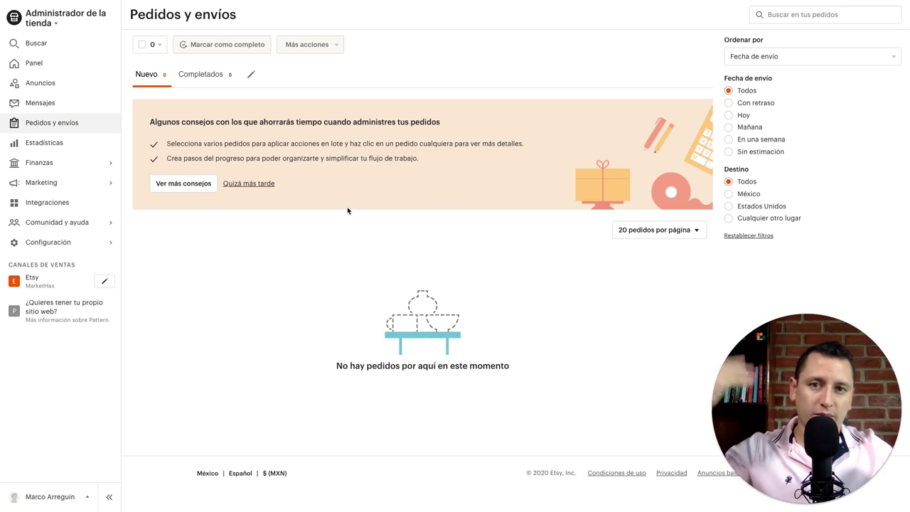
Examine the shop's statistics page, including the visits chart, traffic sources and listing views.
left_click(64, 145)
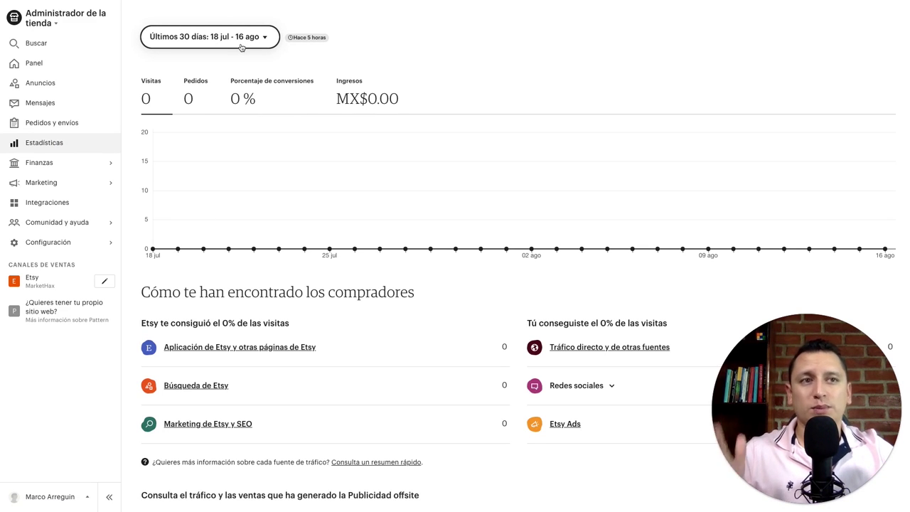
scroll(333, 157, "down", 4)
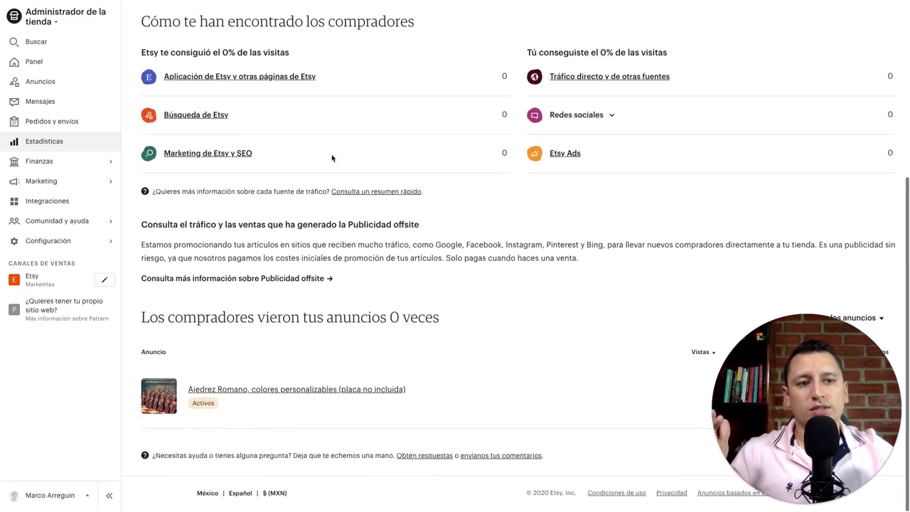
scroll(331, 157, "up", 4)
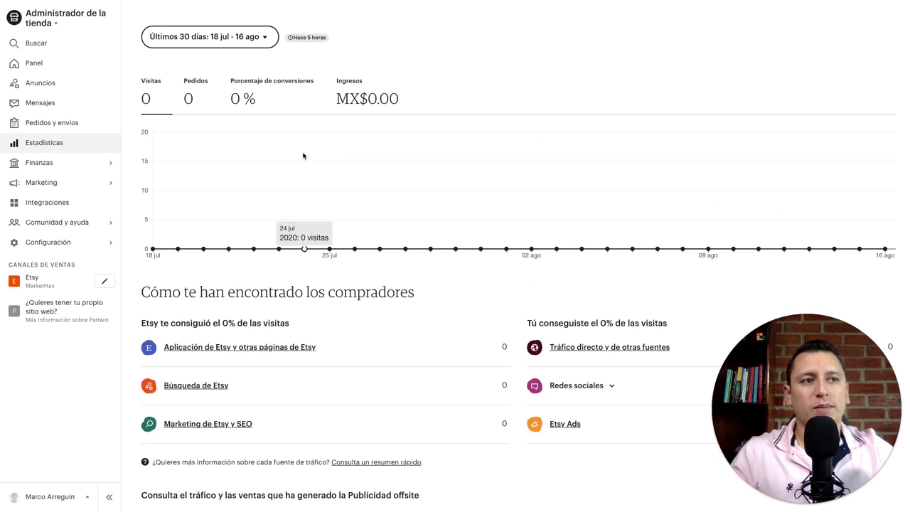
Look over the finance options and view the Análisis de la búsqueda page for marketing.
left_click(82, 165)
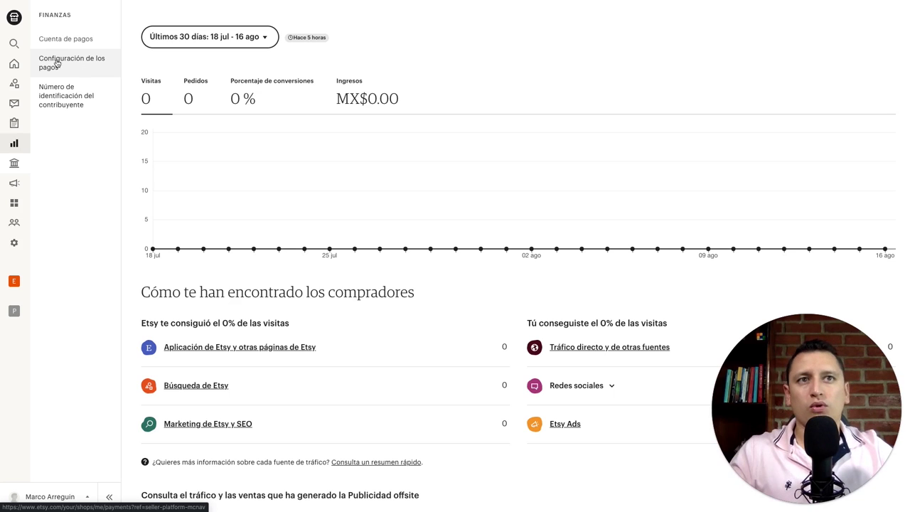
mouse_move(58, 106)
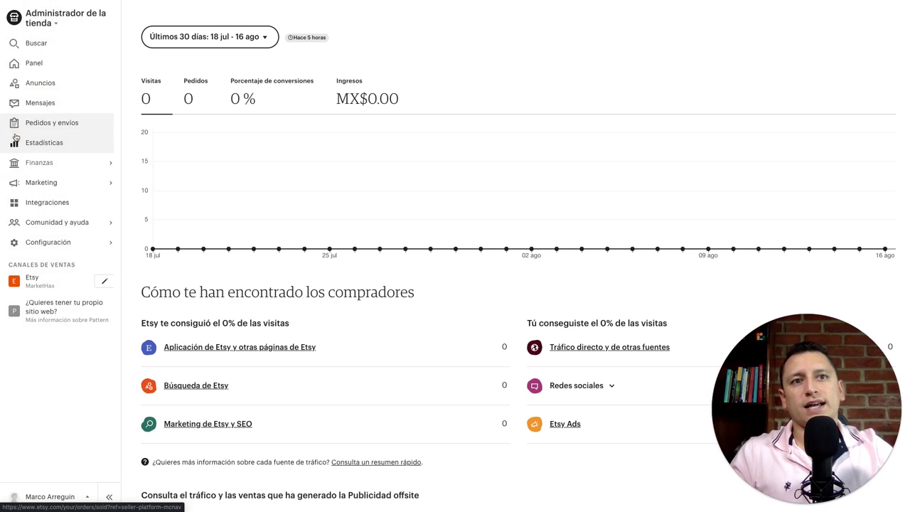
left_click(66, 184)
left_click(61, 47)
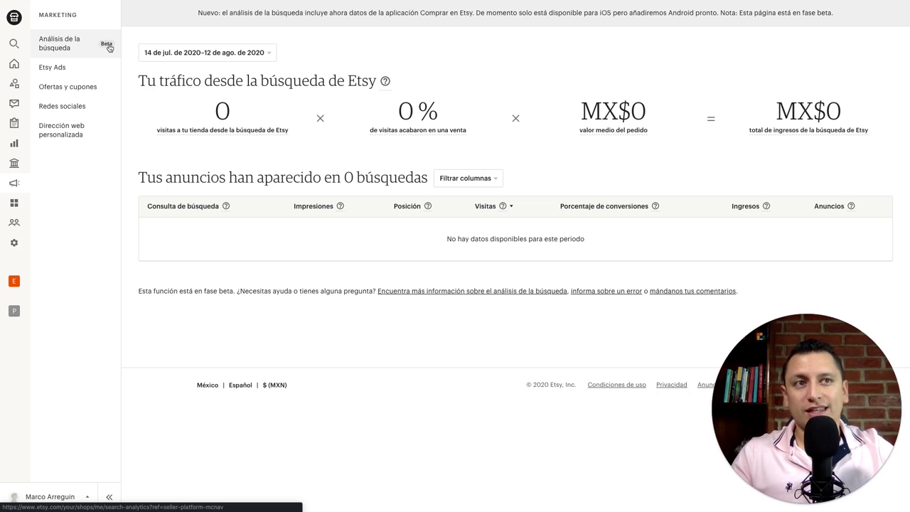
left_click(50, 14)
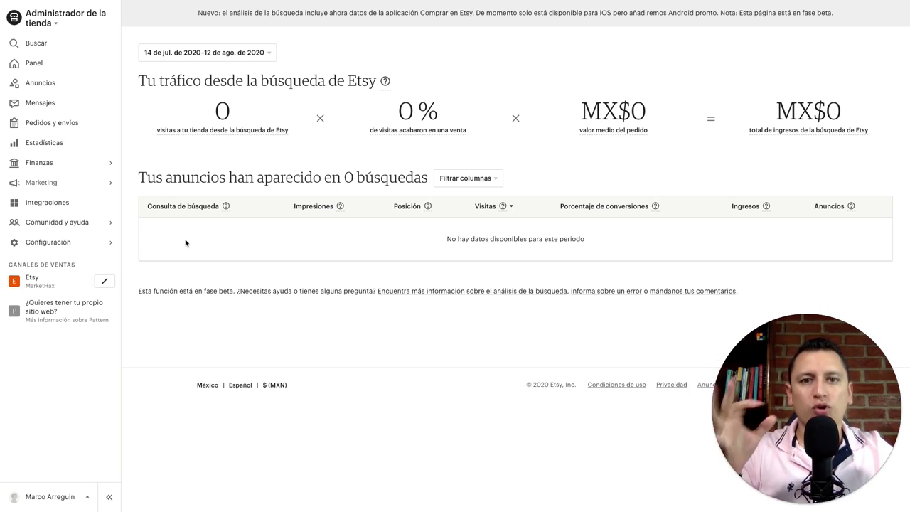
View the Ofertas y cupones page, and look over the remaining marketing options and the shop's integrations.
left_click(79, 187)
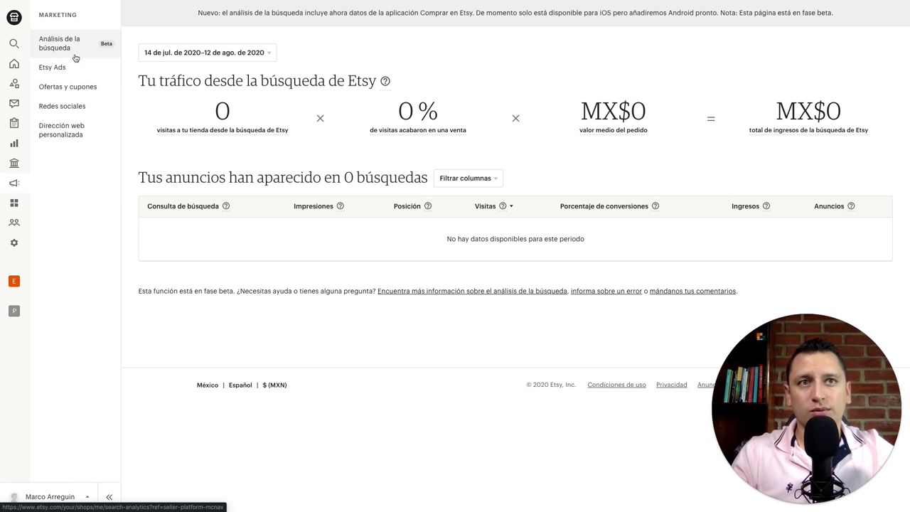
left_click(93, 91)
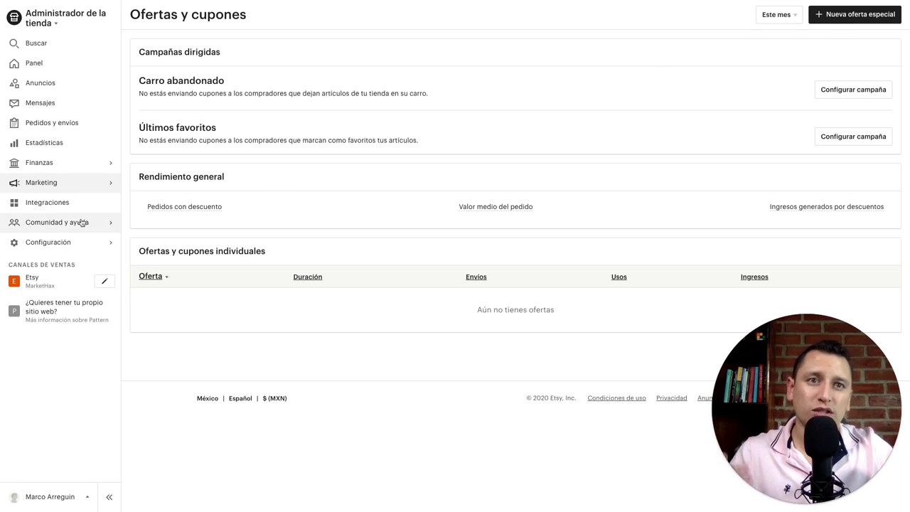
left_click(85, 184)
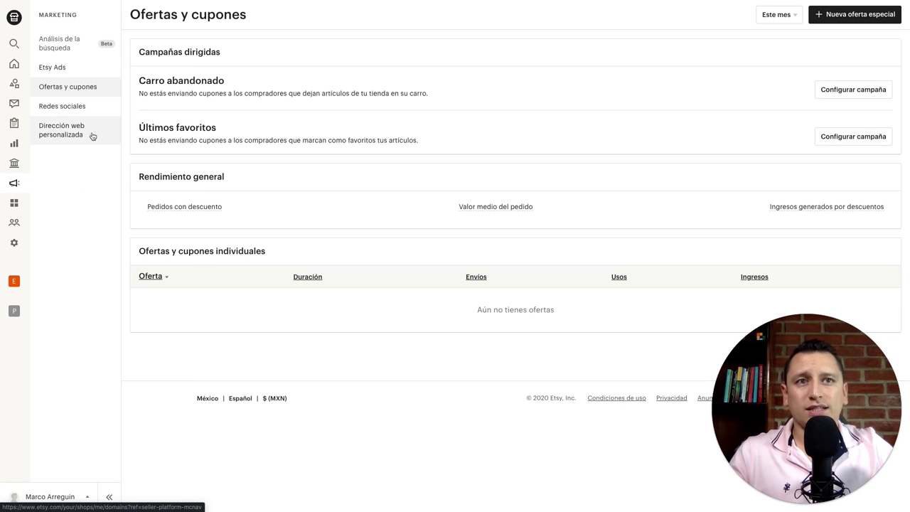
mouse_move(65, 204)
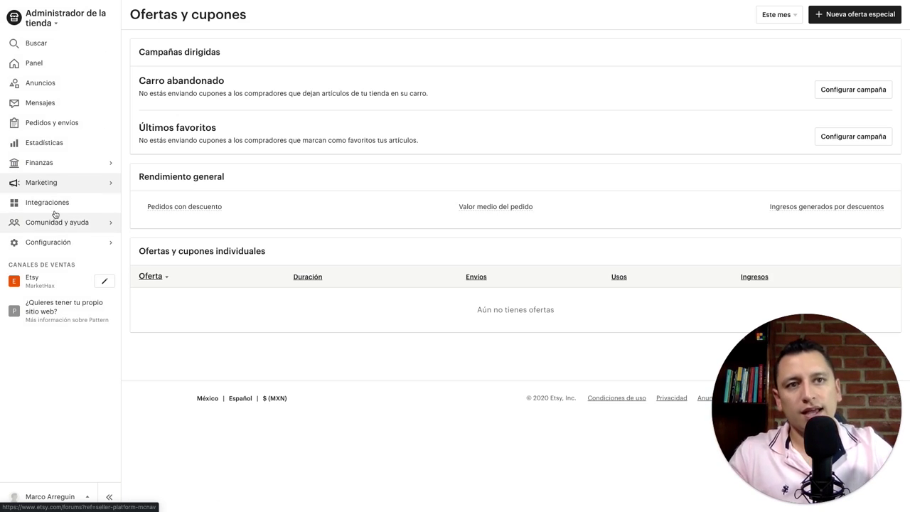
left_click(62, 205)
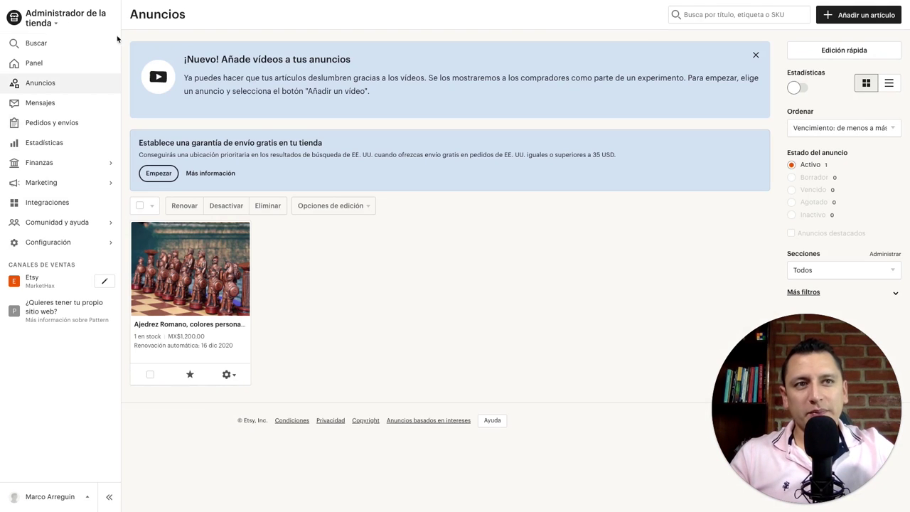
View the Roman chess set listing's public page on Etsy and examine its shipping destination options, description and related categories.
left_click(229, 375)
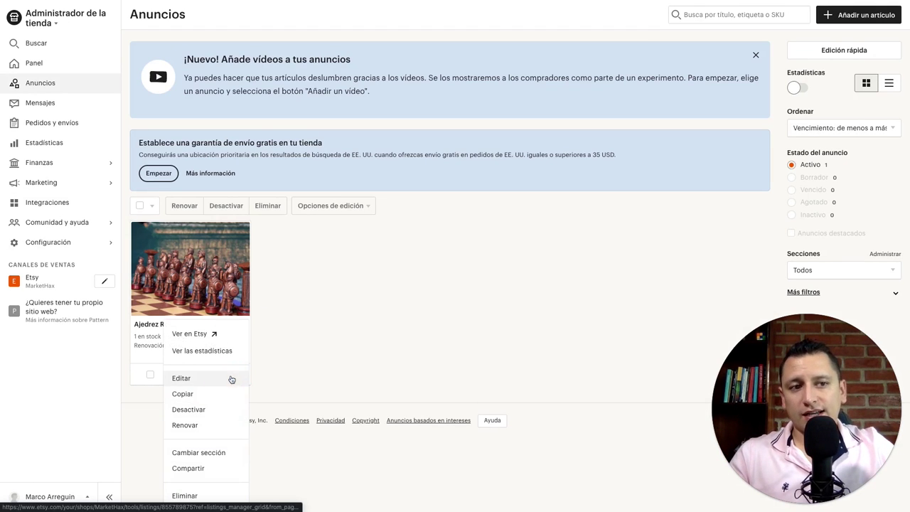
left_click(205, 336)
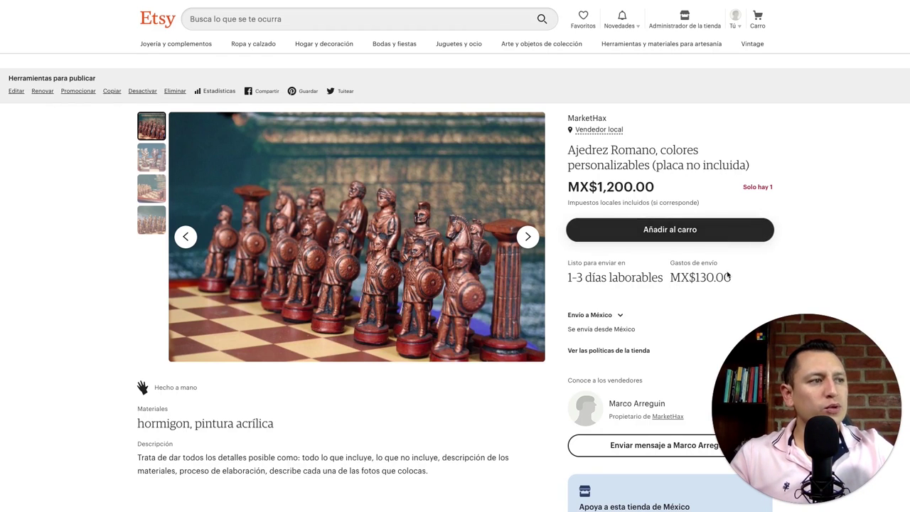
left_click(618, 315)
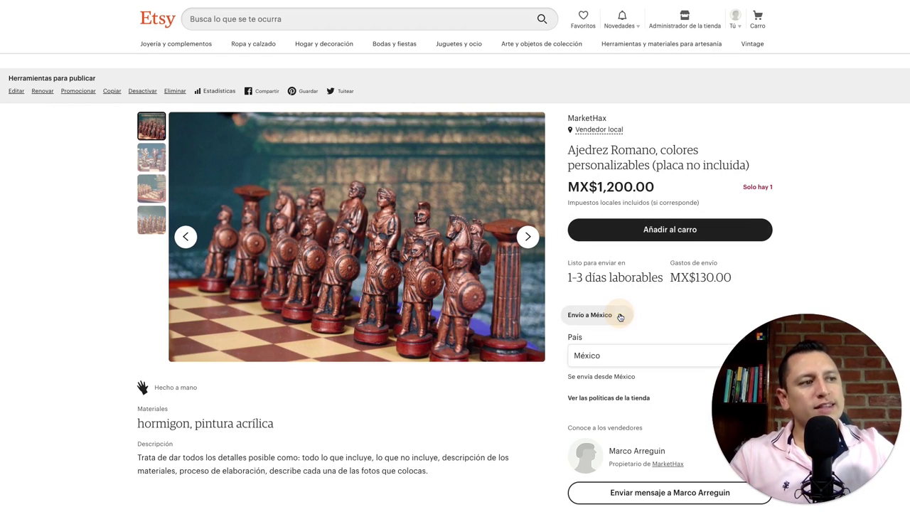
left_click(611, 360)
left_click(612, 357)
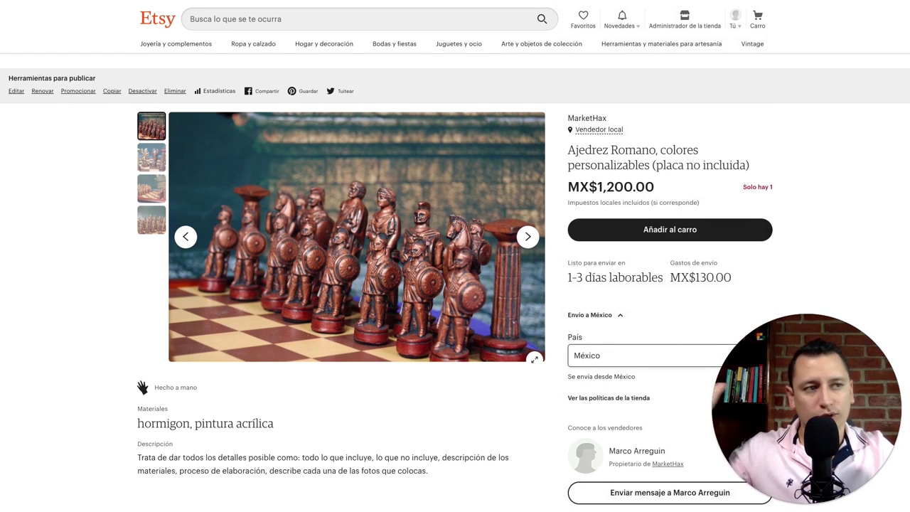
scroll(530, 367, "down", 3)
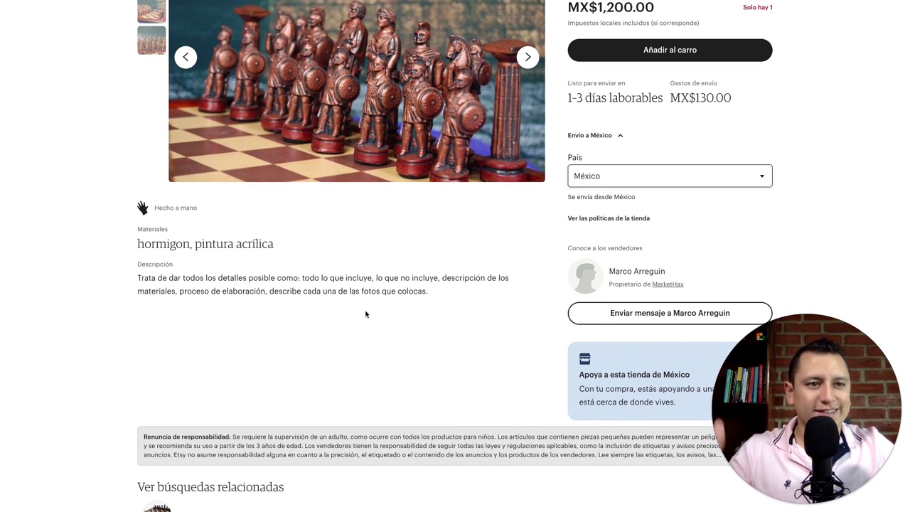
scroll(365, 314, "down", 5)
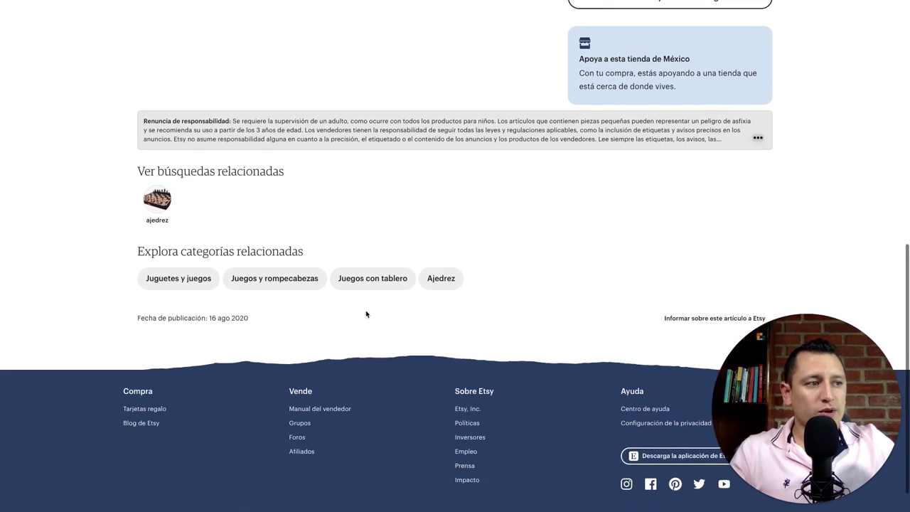
scroll(366, 314, "up", 10)
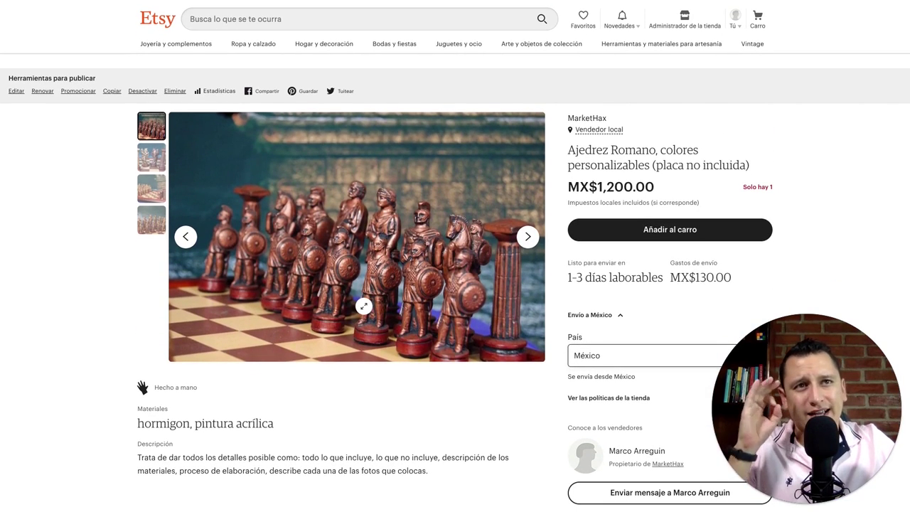